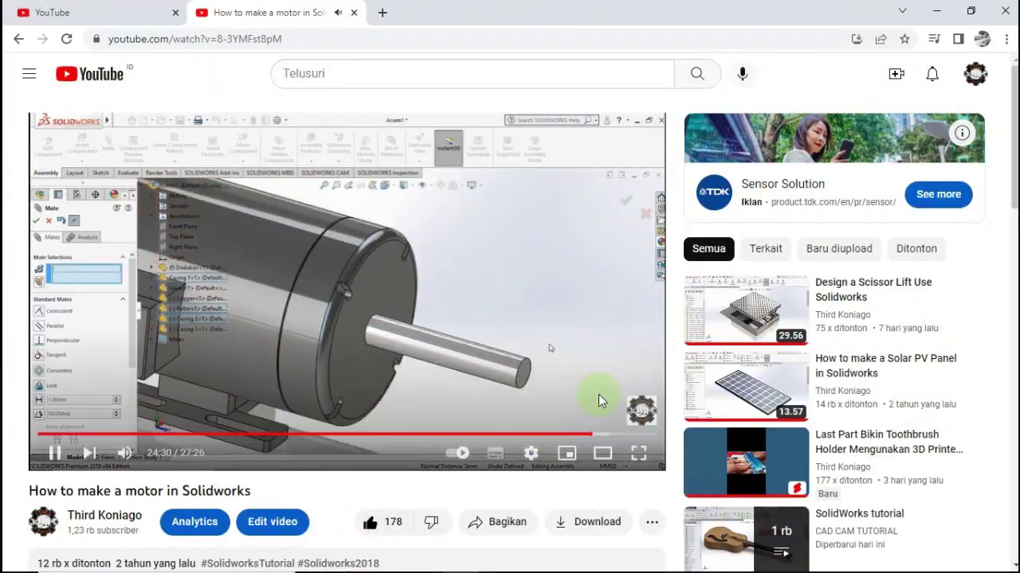
From the motor tutorial video's ⋯ menu, choose 'Terima kasih' to open the Super Thanks dialog
left_click(650, 524)
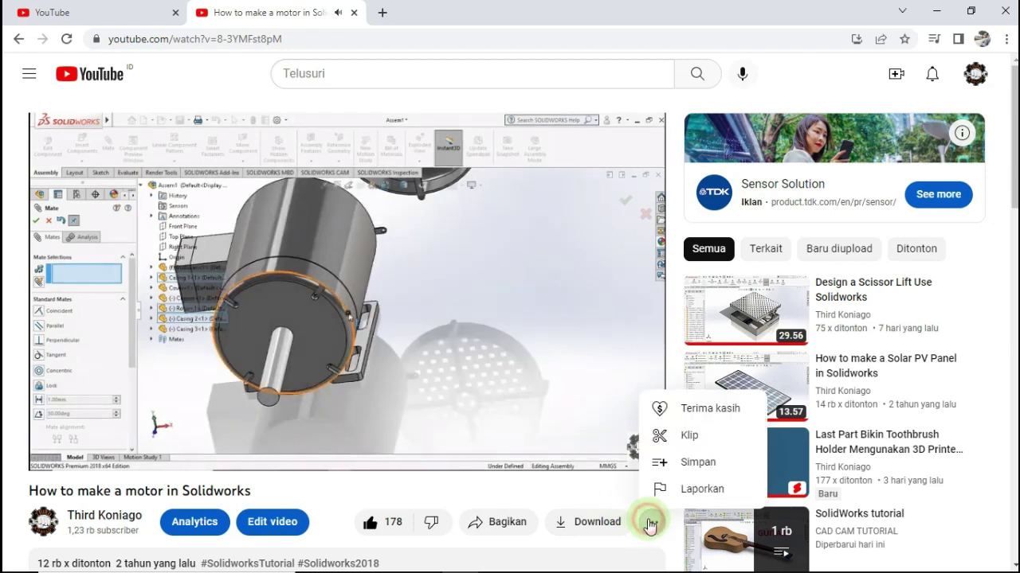
left_click(702, 410)
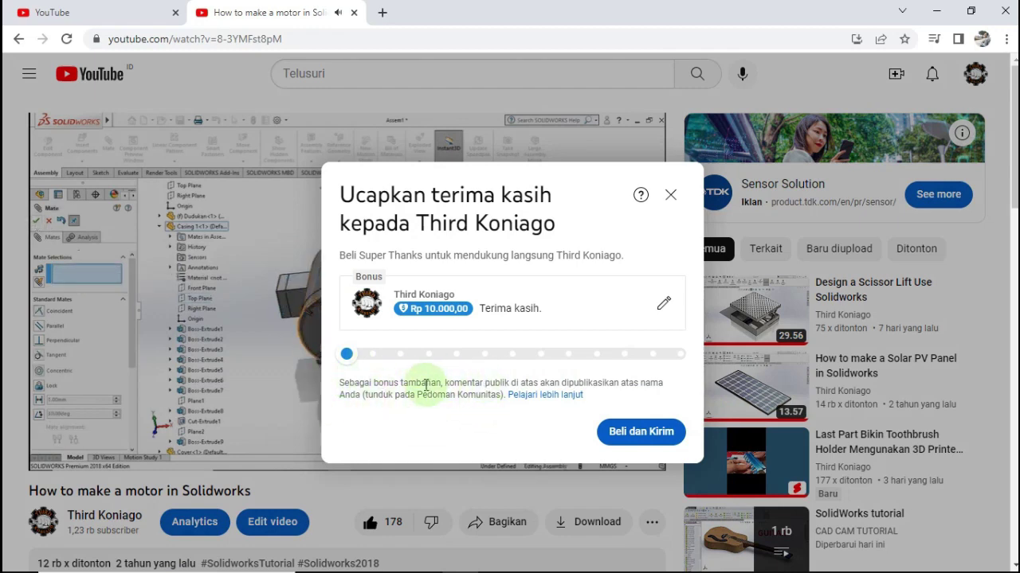
Raise the Super Thanks amount with the slider, past Rp 20.000,00 and Rp 100.000,00
left_click(372, 356)
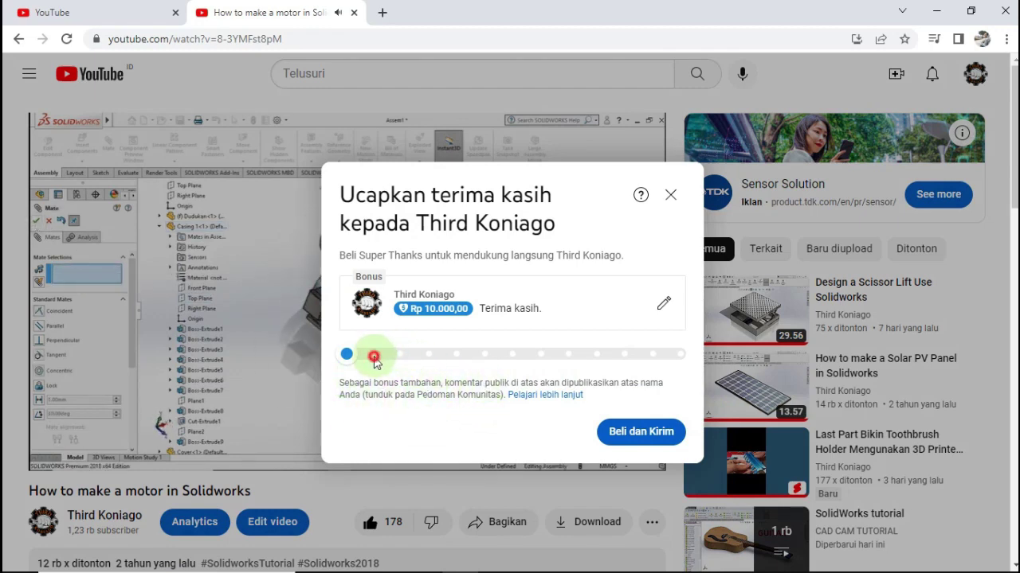
left_click(430, 356)
left_click_drag(434, 363, 681, 359)
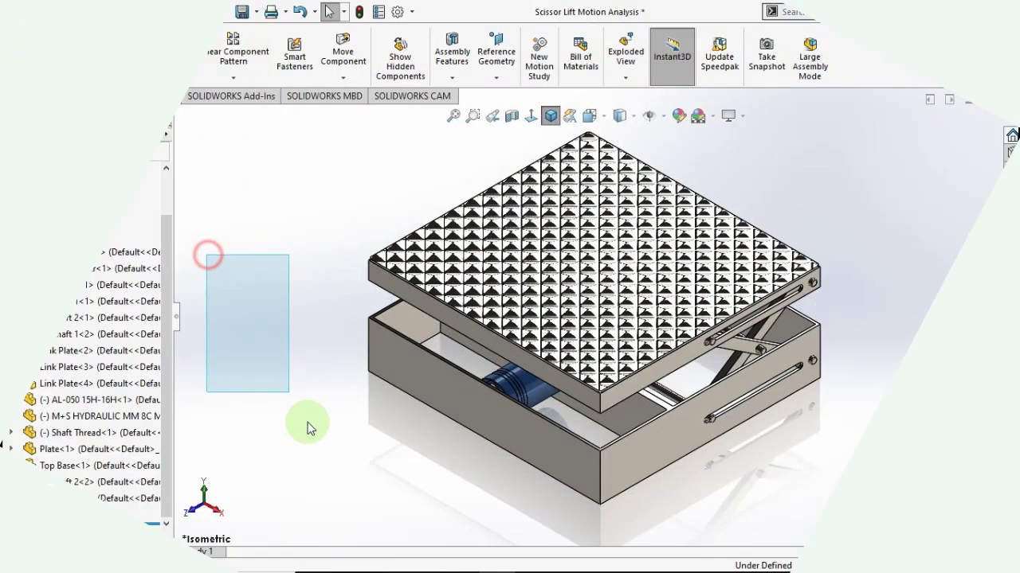
middle_click_drag(377, 375, 447, 370)
scroll(807, 309, "down", 5)
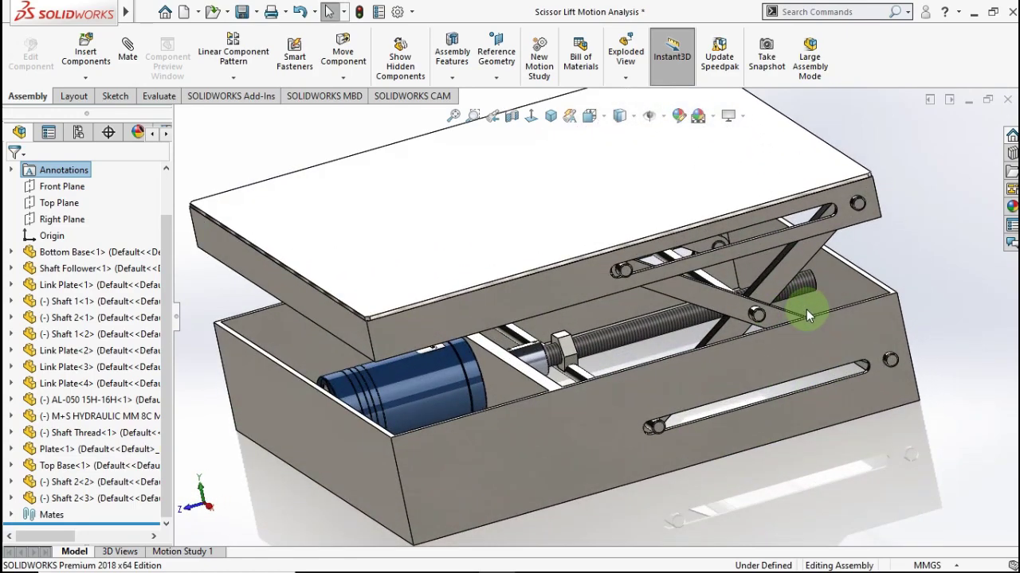
key("ctrl+7")
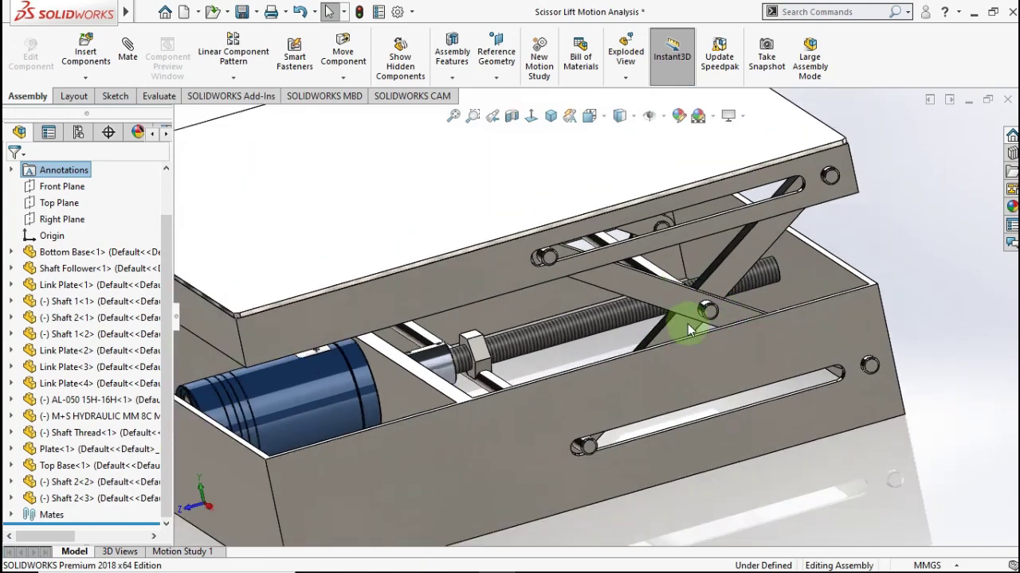
scroll(429, 309, "down", 4)
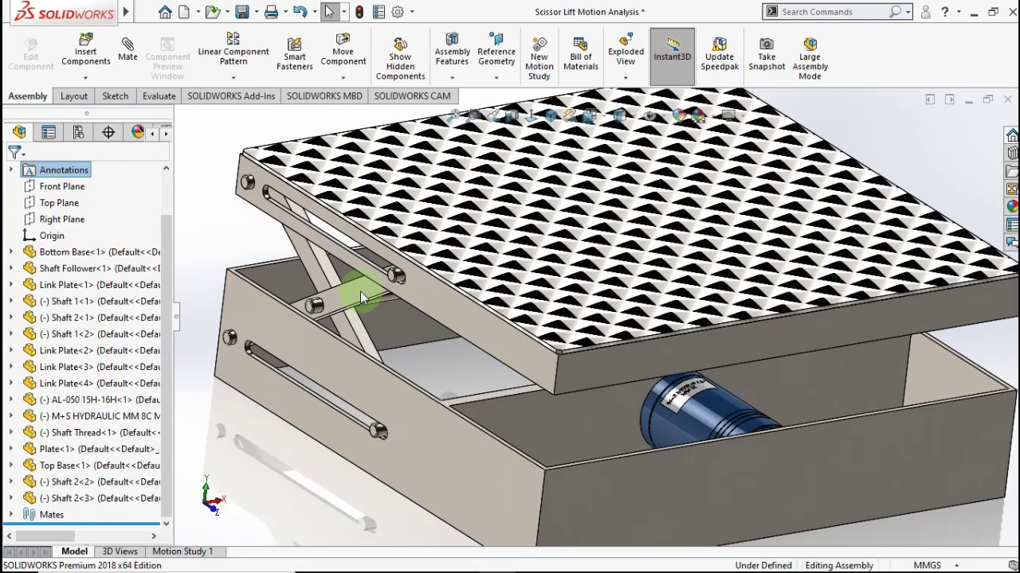
scroll(596, 375, "up", 5)
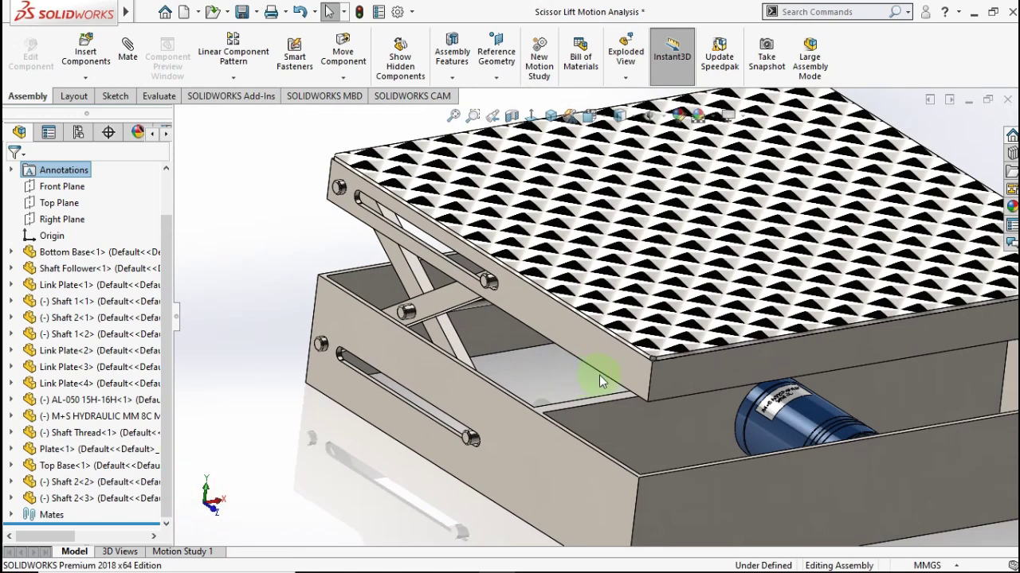
middle_click_drag(596, 375, 525, 311)
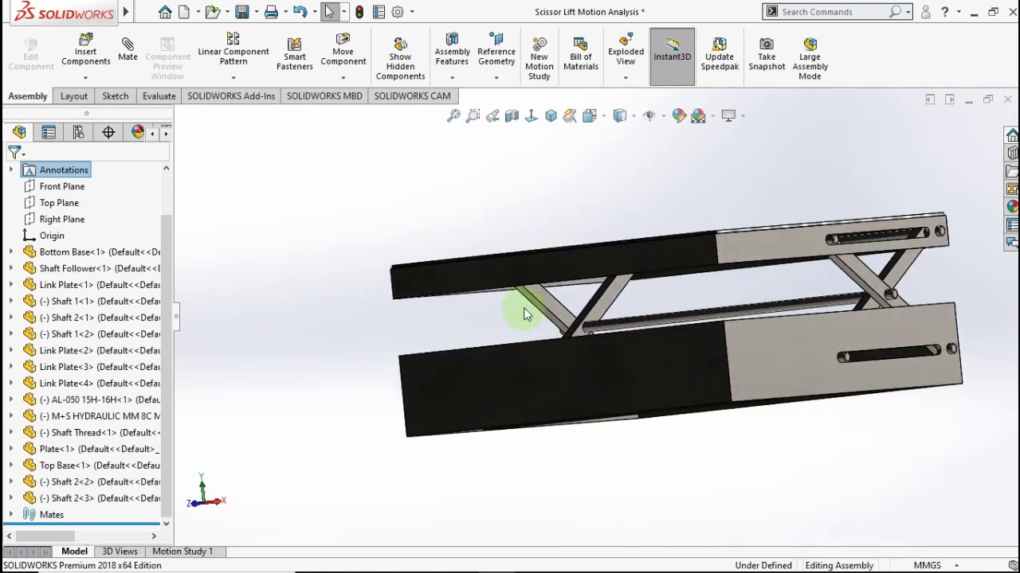
left_click(550, 116)
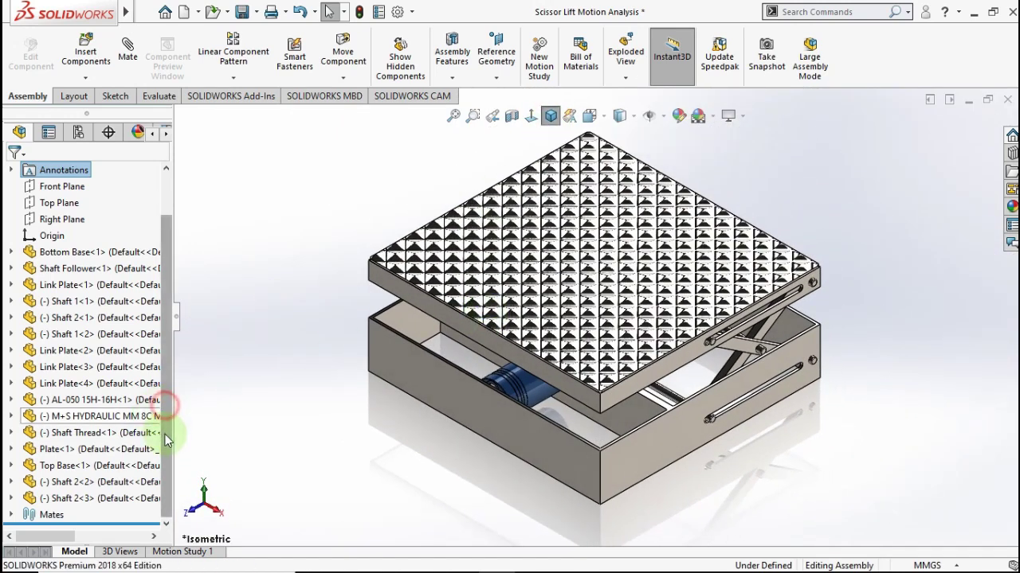
Expand the Mates folder and scroll through it, checking Distance1's menu without changing anything
left_click(12, 516)
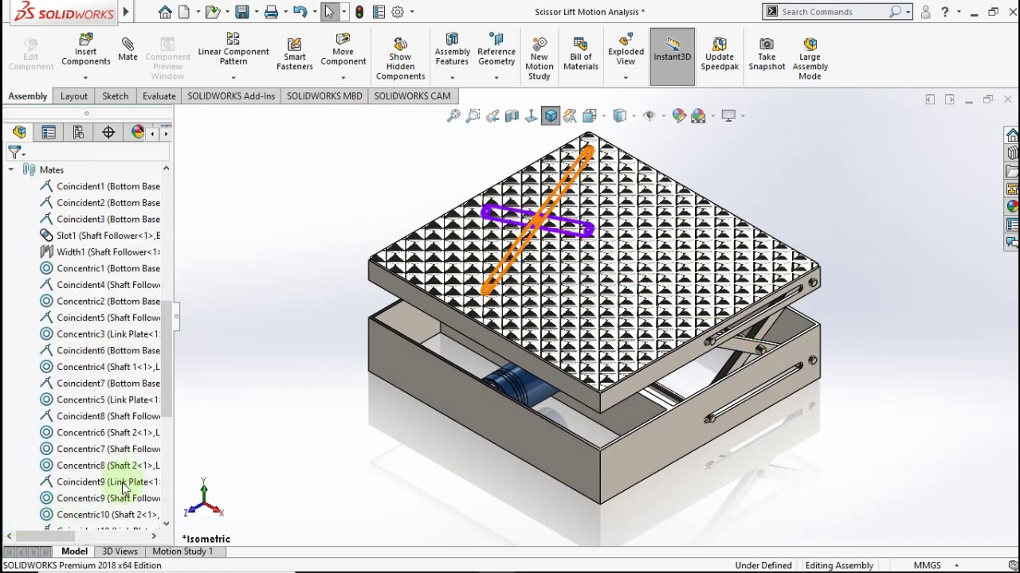
scroll(132, 476, "down", 5)
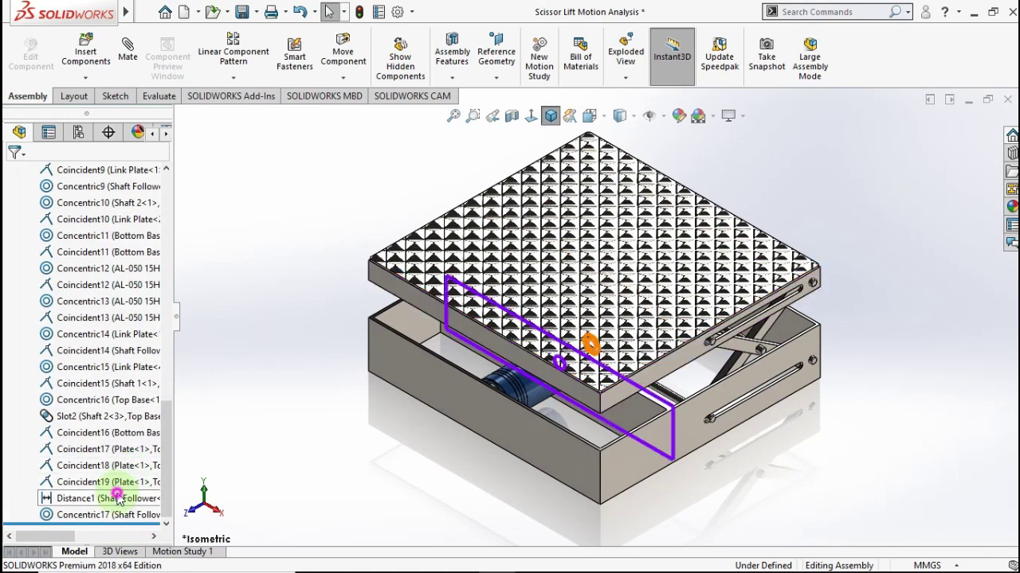
right_click(117, 497)
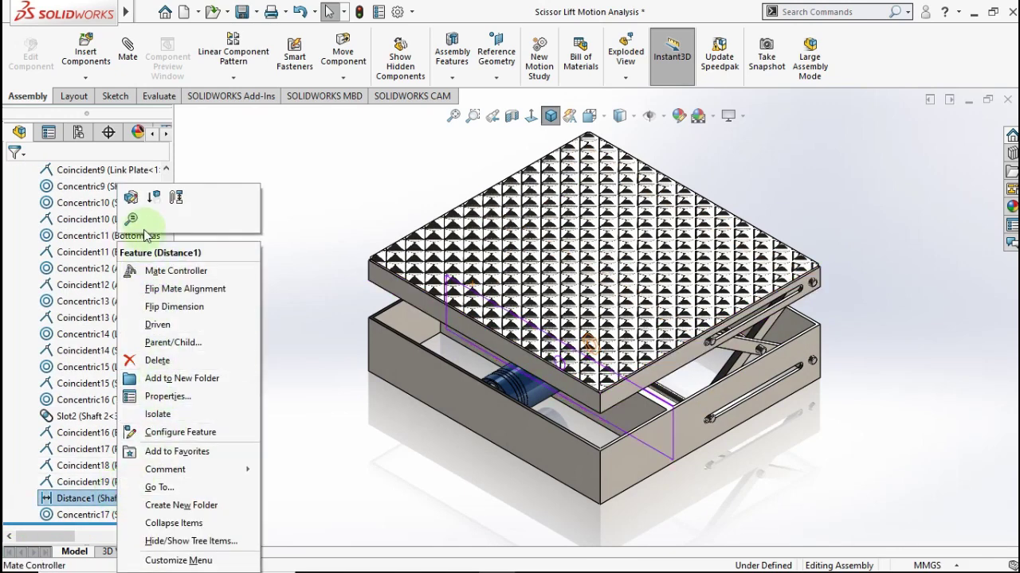
key("Escape")
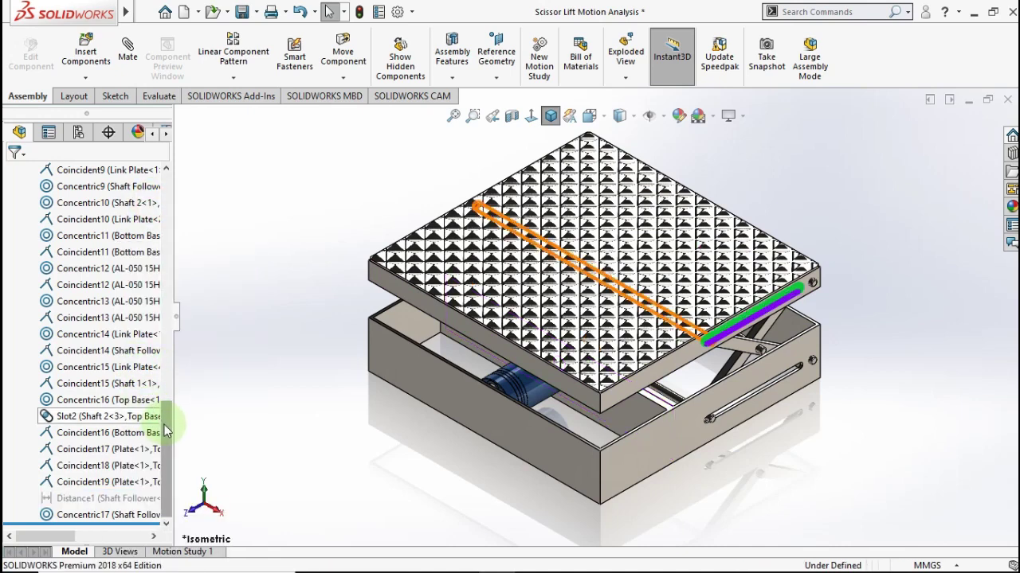
scroll(167, 422, "up", 3)
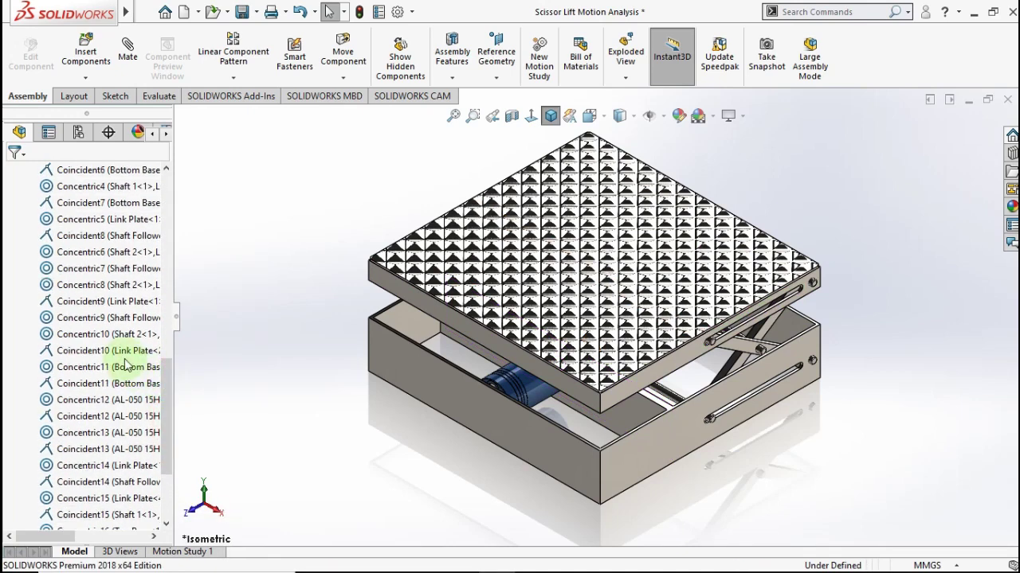
Put the Concentric10 and Concentric8 mates into a new folder named Analysis
left_click(111, 334)
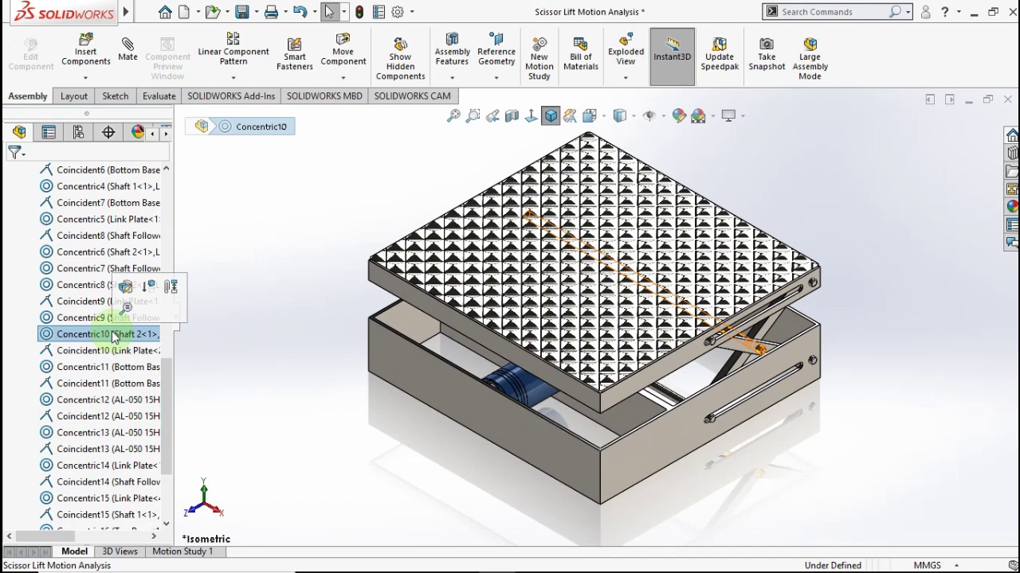
left_click(86, 285, "ctrl")
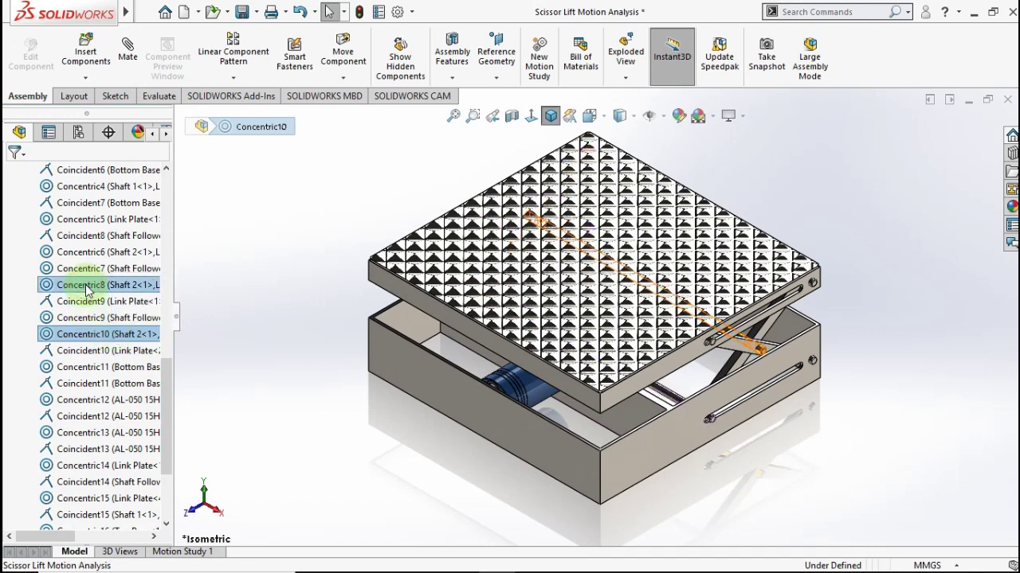
right_click(86, 286)
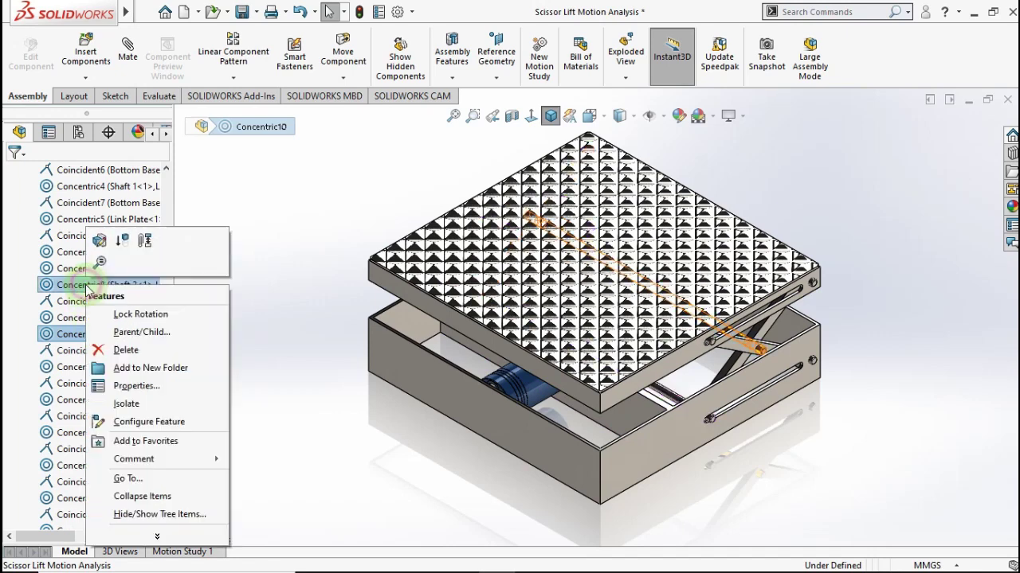
left_click(143, 370)
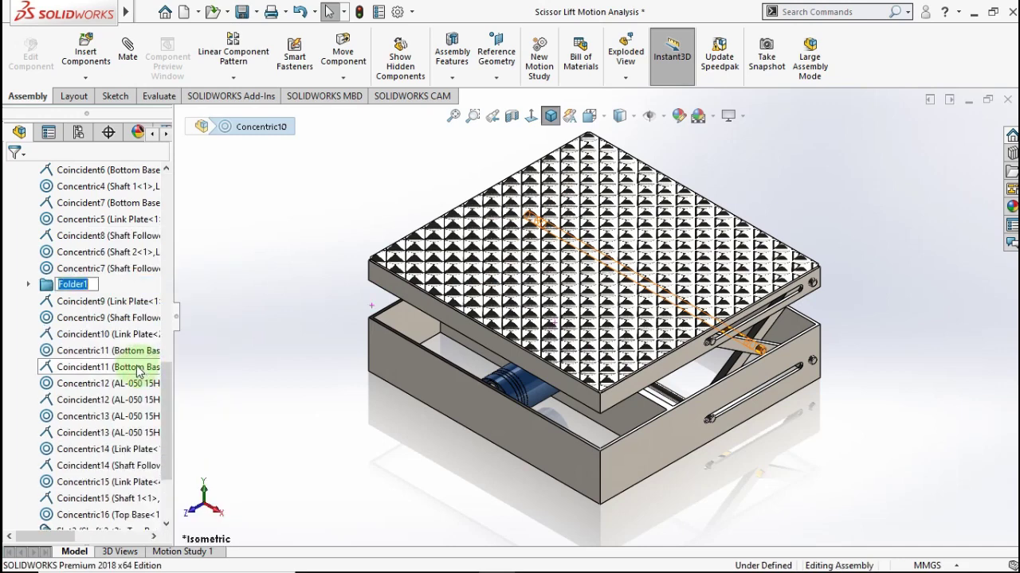
type("Analysis")
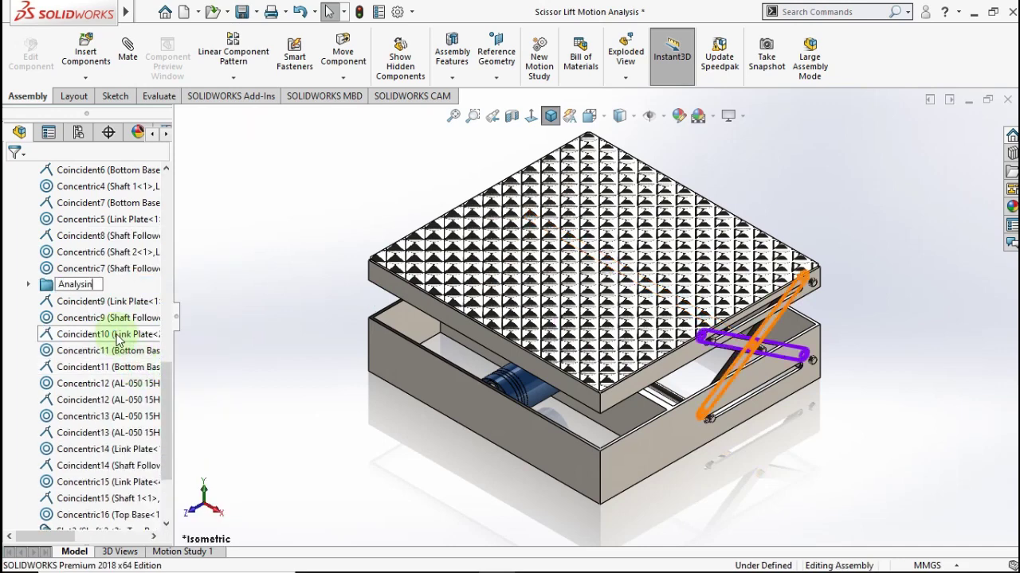
left_click(275, 266)
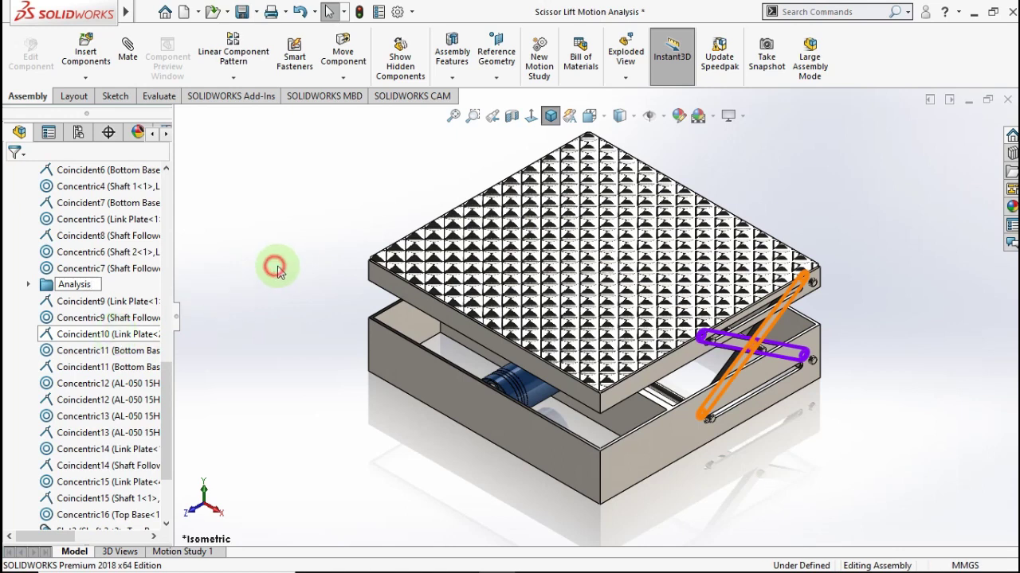
Expand the Analysis folder and begin renaming Concentric10 to Reaction 1
left_click(30, 285)
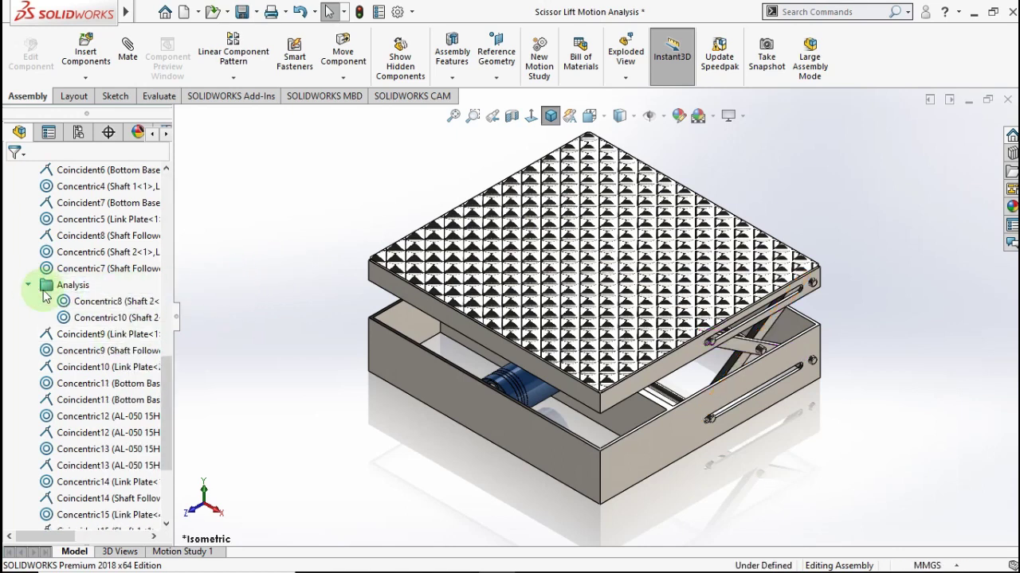
left_click(92, 318)
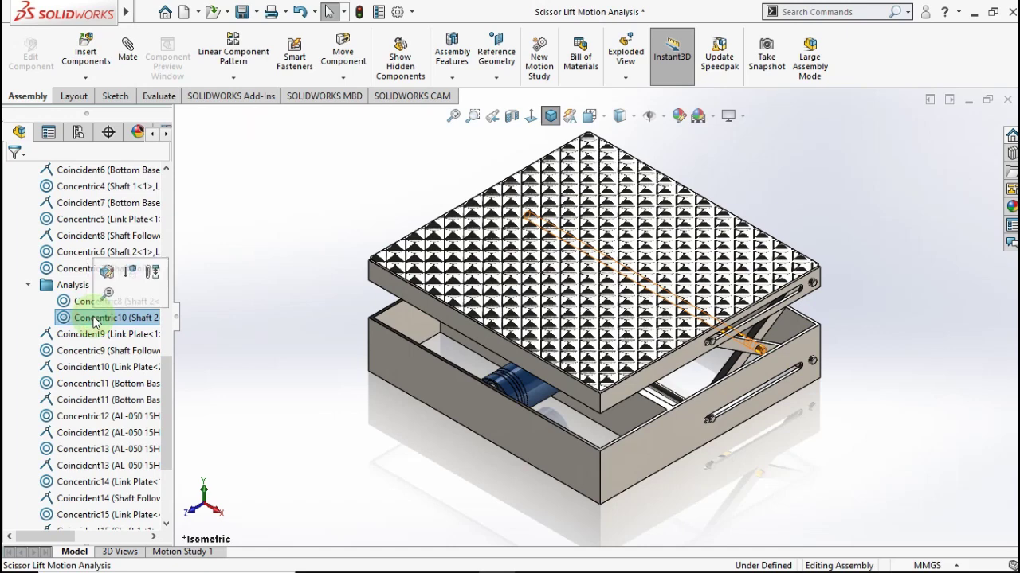
left_click(94, 319)
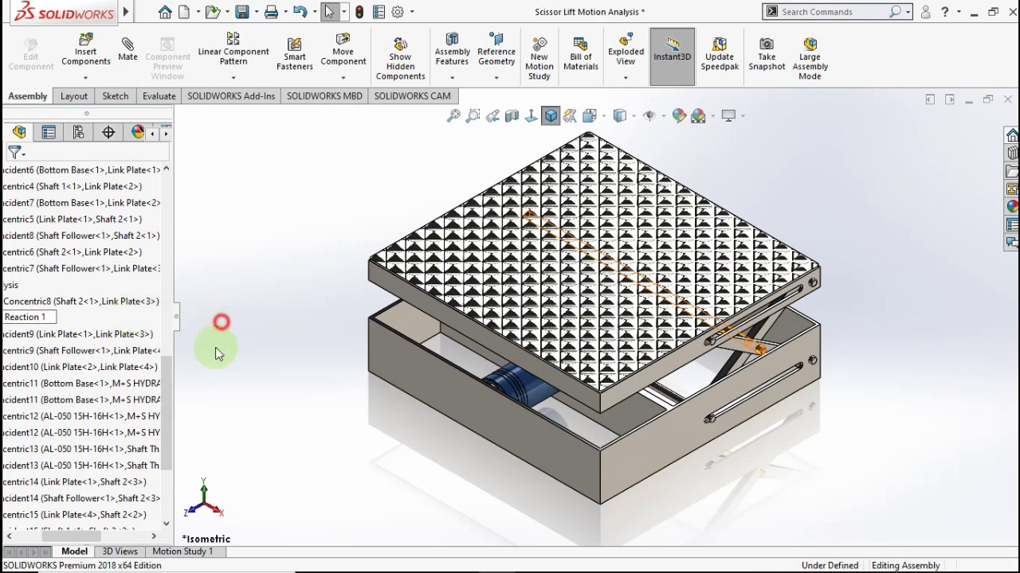
Confirm Concentric10 as Reaction 1 and rename Concentric8 to Reaction 2
key("Return")
left_click_drag(91, 538, 70, 540)
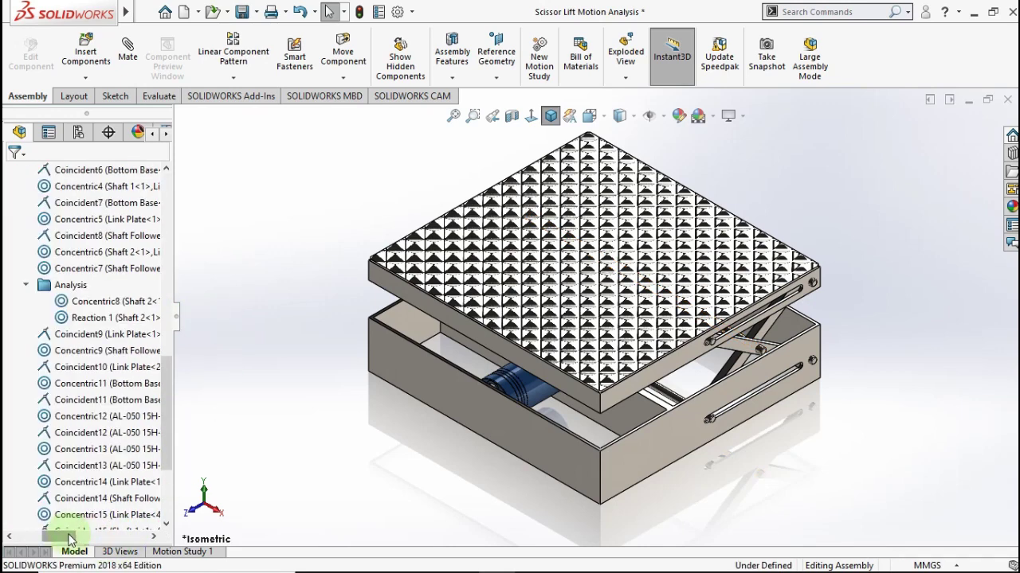
left_click(108, 306)
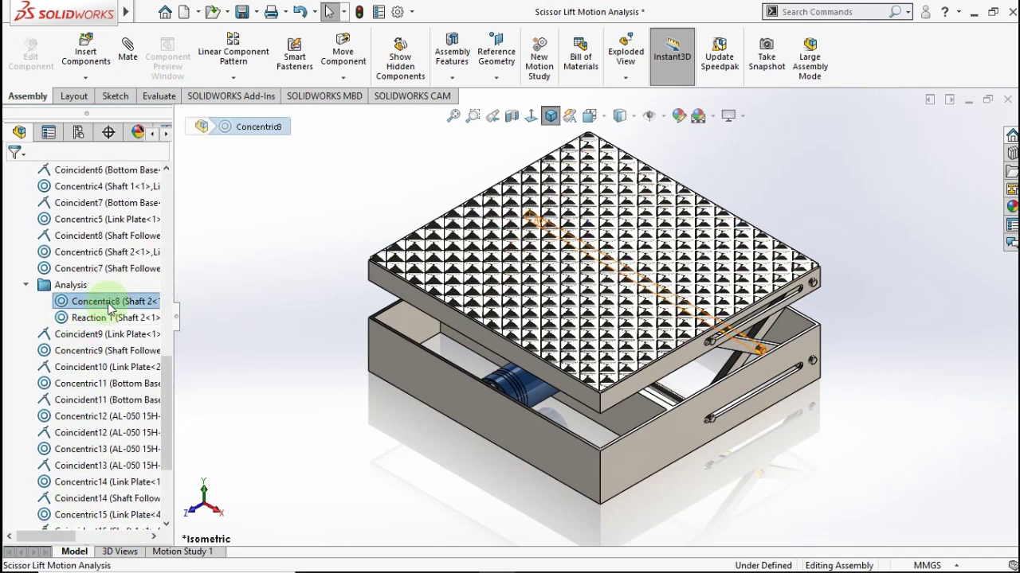
left_click(108, 306)
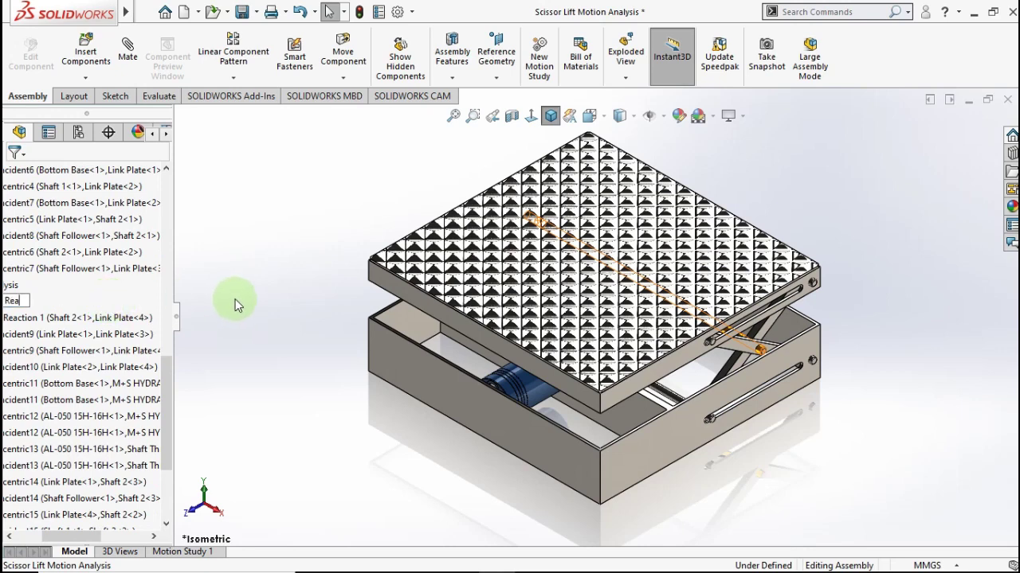
type("Reaction 2")
left_click(235, 299)
Collapse the Analysis folder and drag it below Concentric7 in the mates list
mouse_move(64, 538)
left_mouse_down()
mouse_move(95, 539)
mouse_move(56, 539)
left_mouse_up()
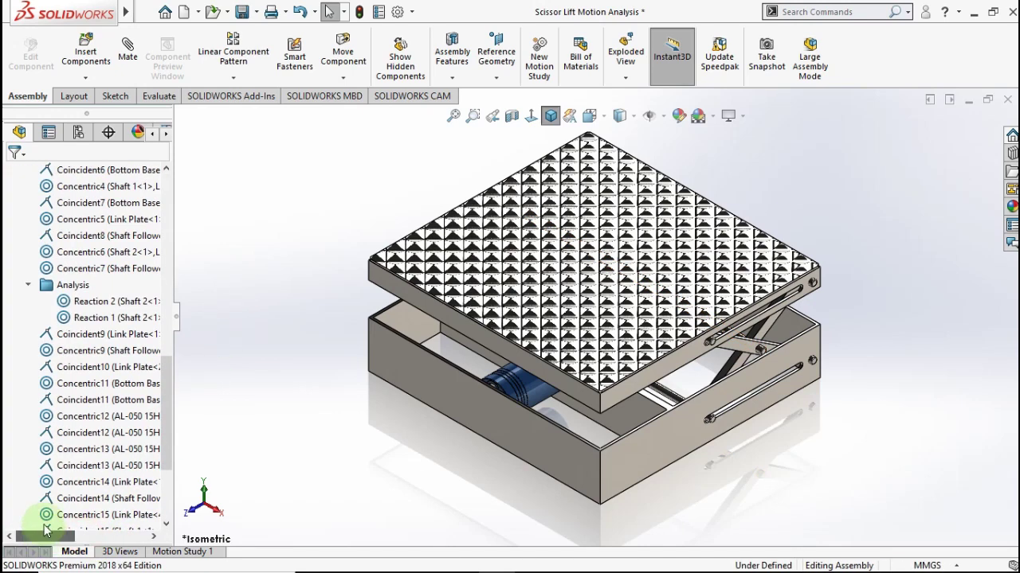
left_click(28, 280)
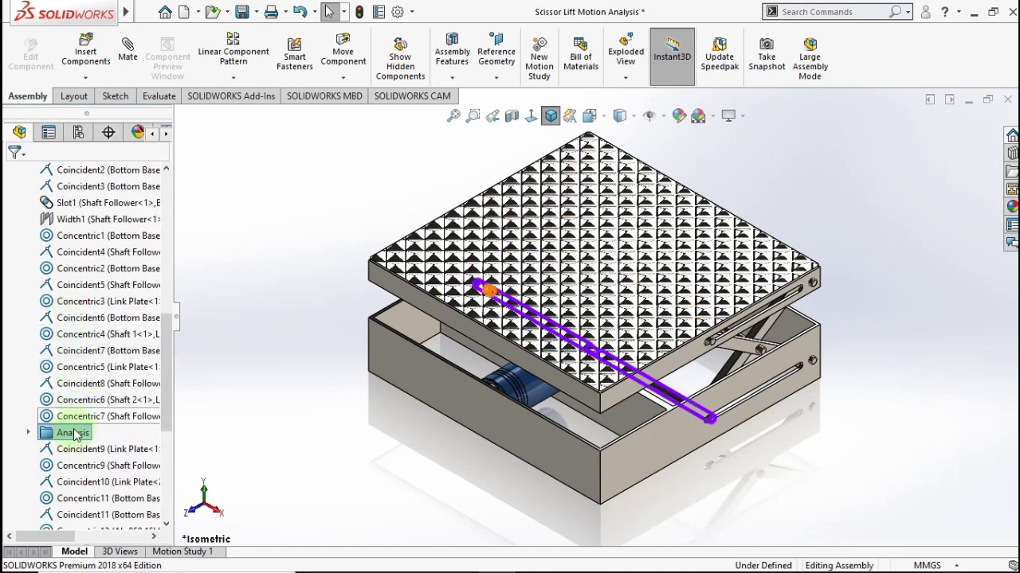
left_click_drag(68, 414, 82, 165)
scroll(94, 215, "up", 2)
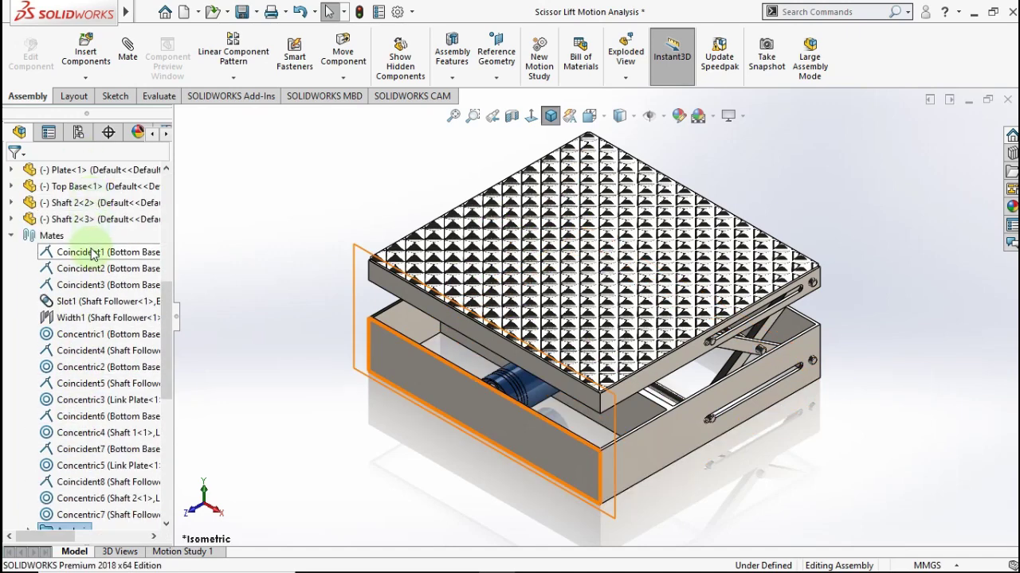
scroll(100, 317, "down", 2)
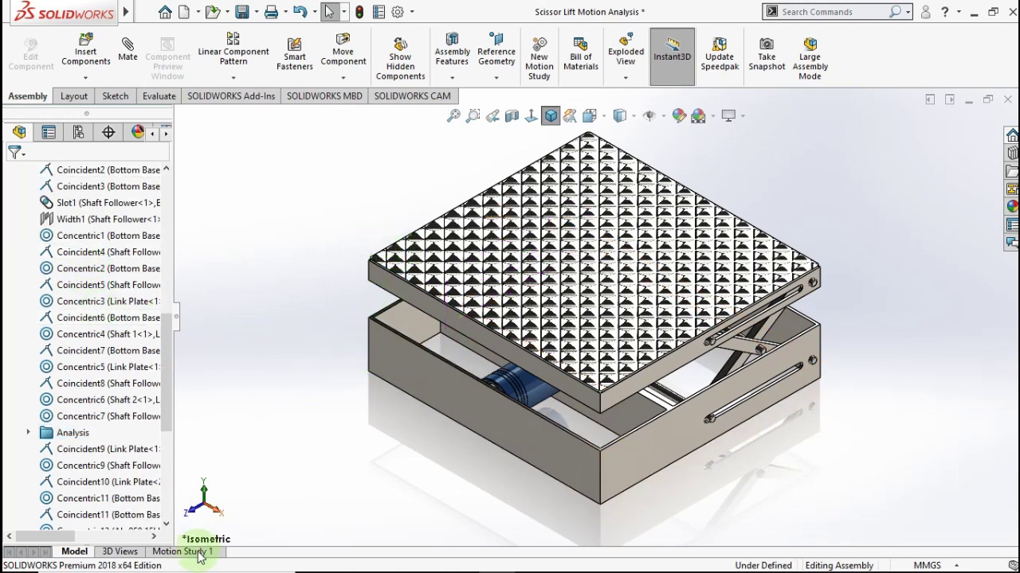
Enable the SOLIDWORKS Motion add-in and set Motion Study 1 to Motion Analysis
left_click(248, 95)
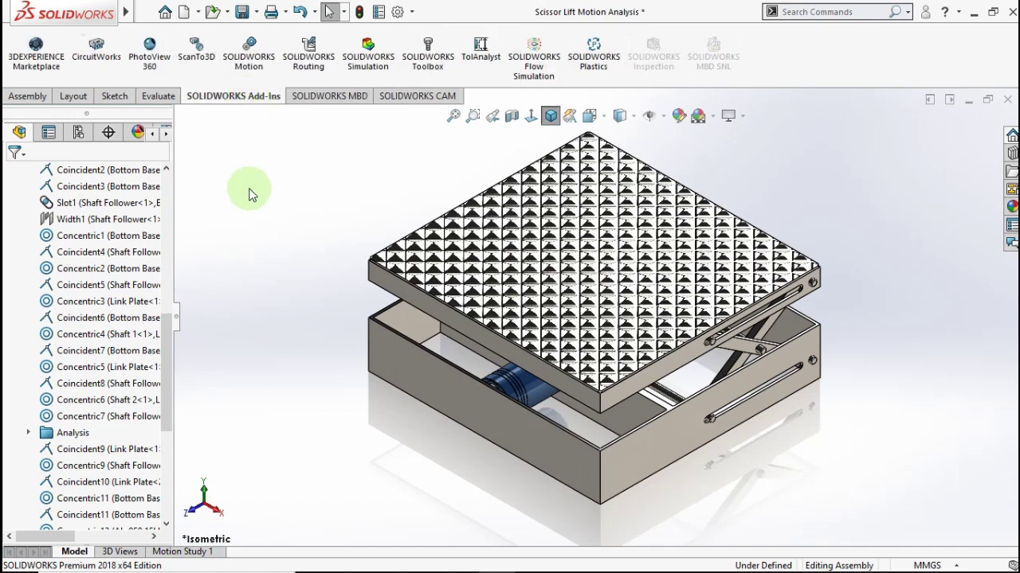
left_click(249, 61)
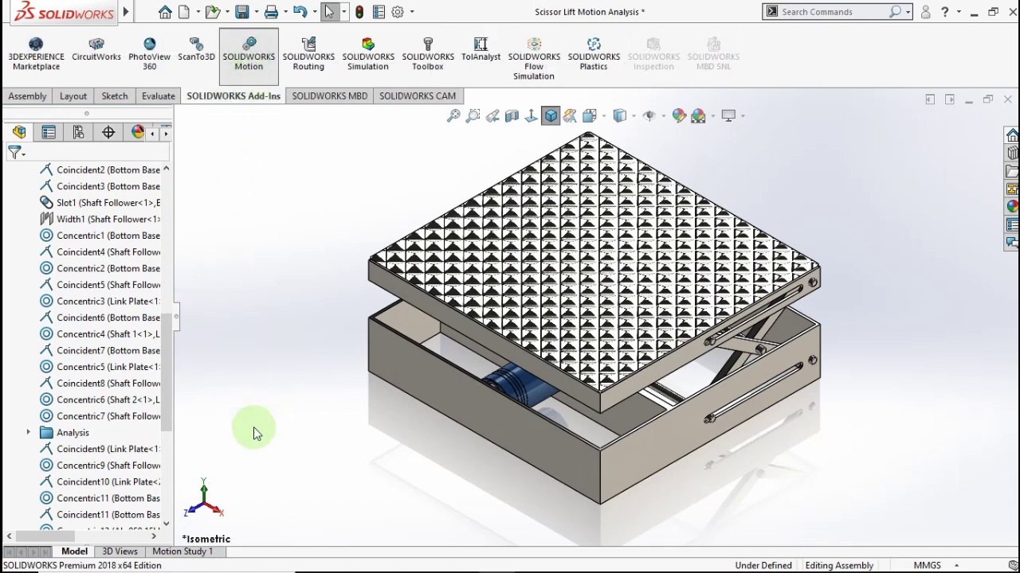
left_click(181, 552)
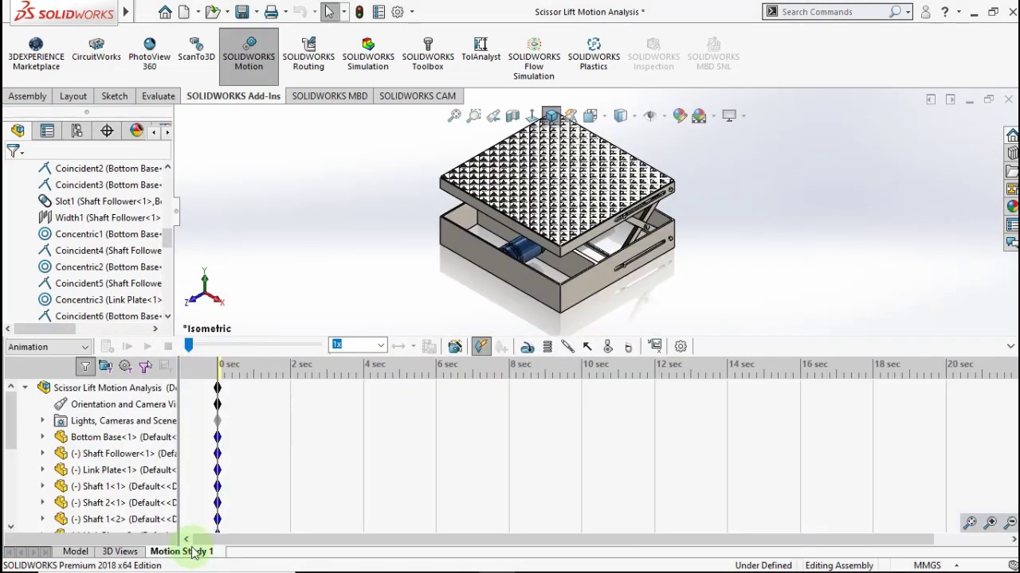
left_click(86, 348)
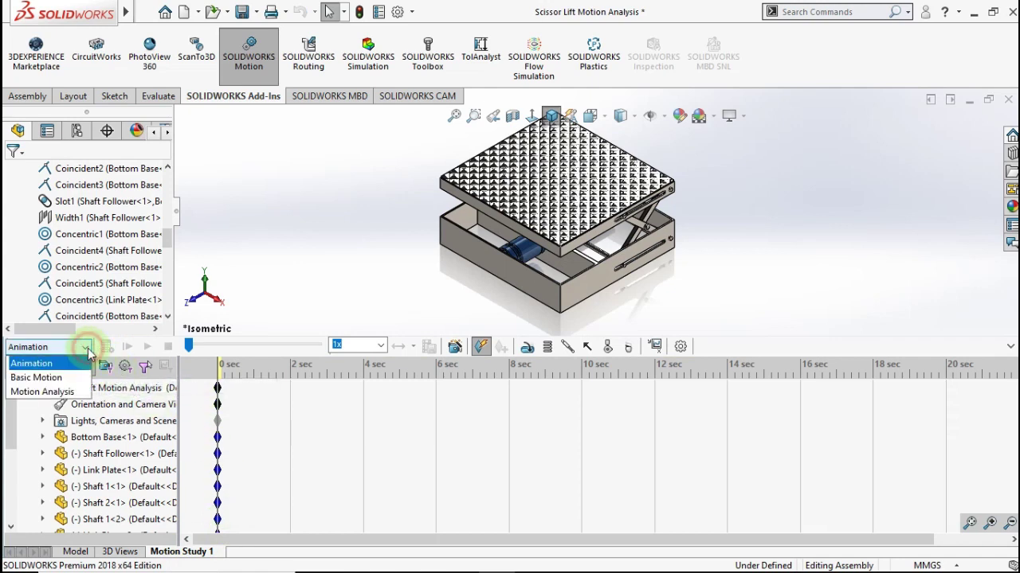
left_click(70, 392)
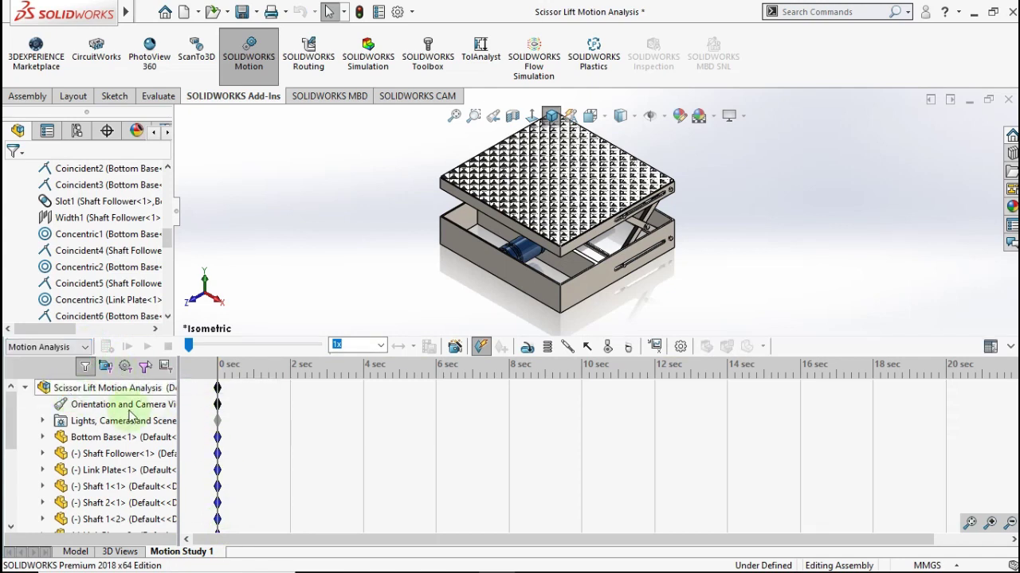
left_click(527, 347)
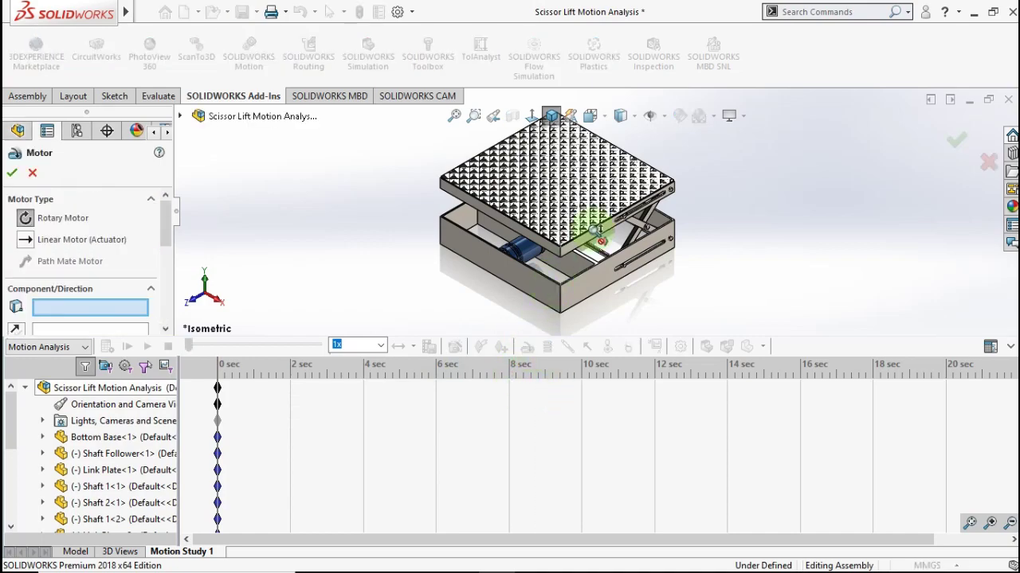
Select the shaft follower's nut face for the motor, clearing the wrongly picked screw edges
scroll(593, 229, "down", 8)
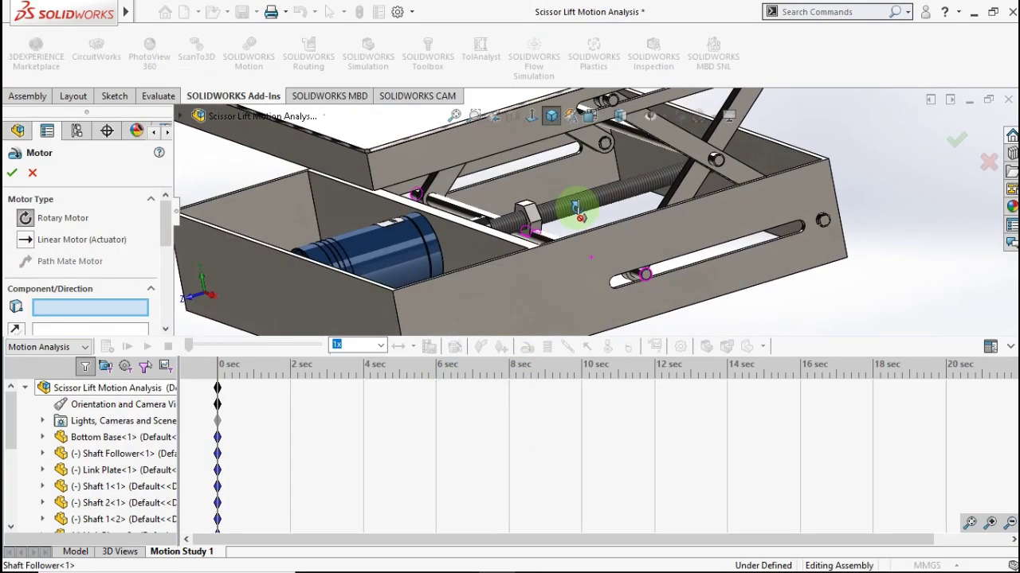
scroll(575, 208, "down", 6)
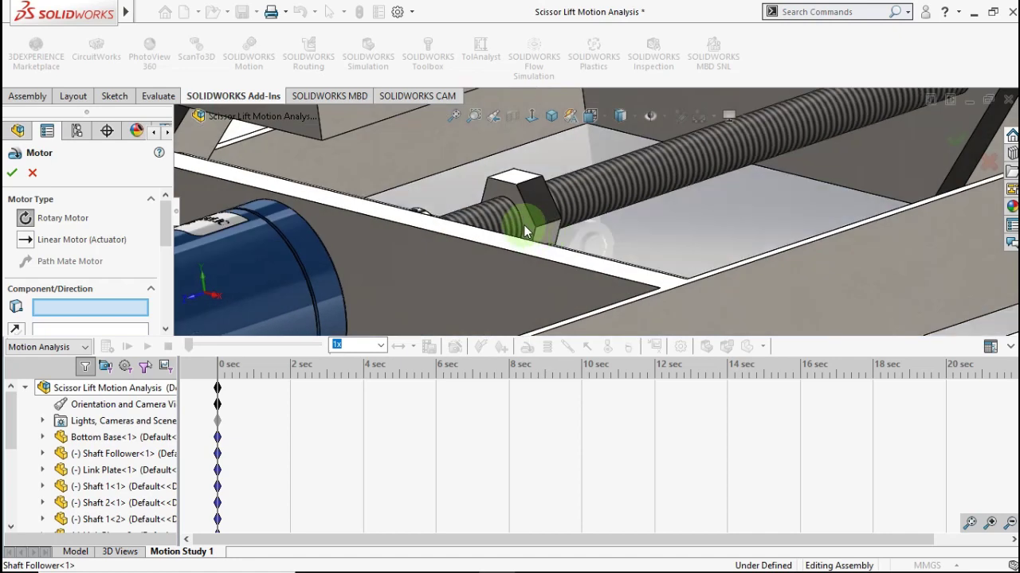
left_click(523, 225)
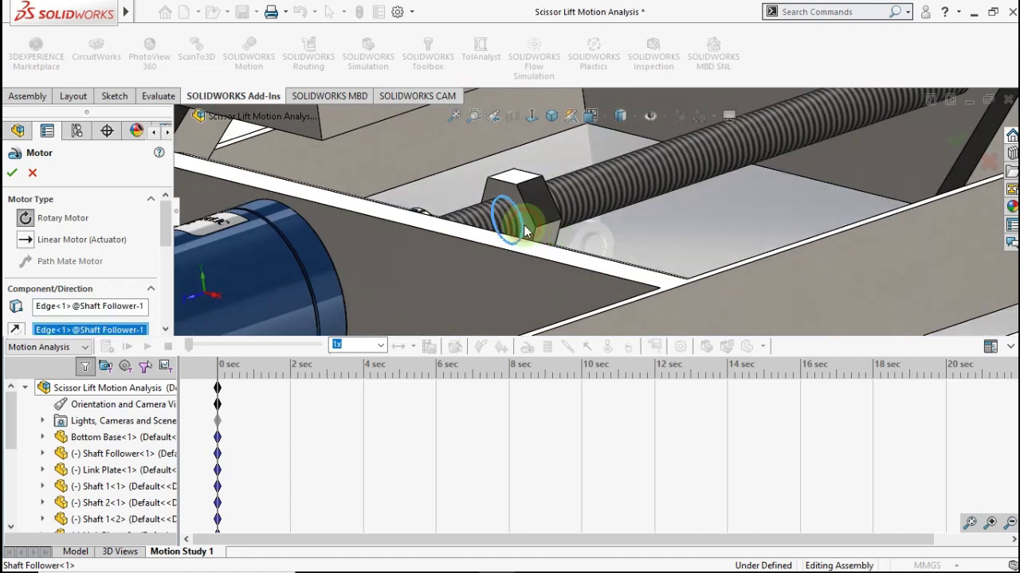
right_click(90, 312)
left_click(209, 316)
left_click_drag(164, 237, 164, 248)
right_click(116, 301)
left_click(160, 310)
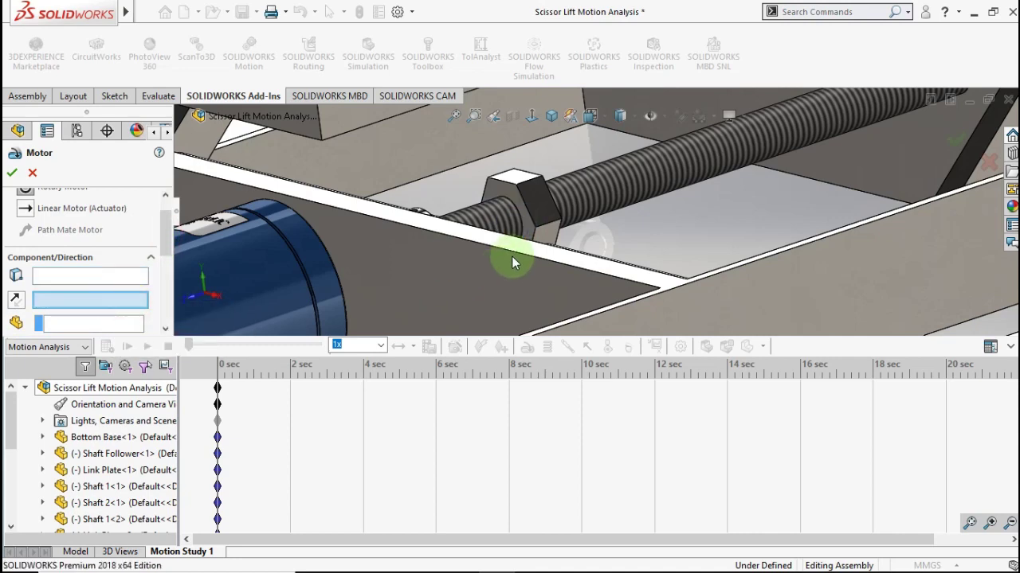
left_click(526, 224)
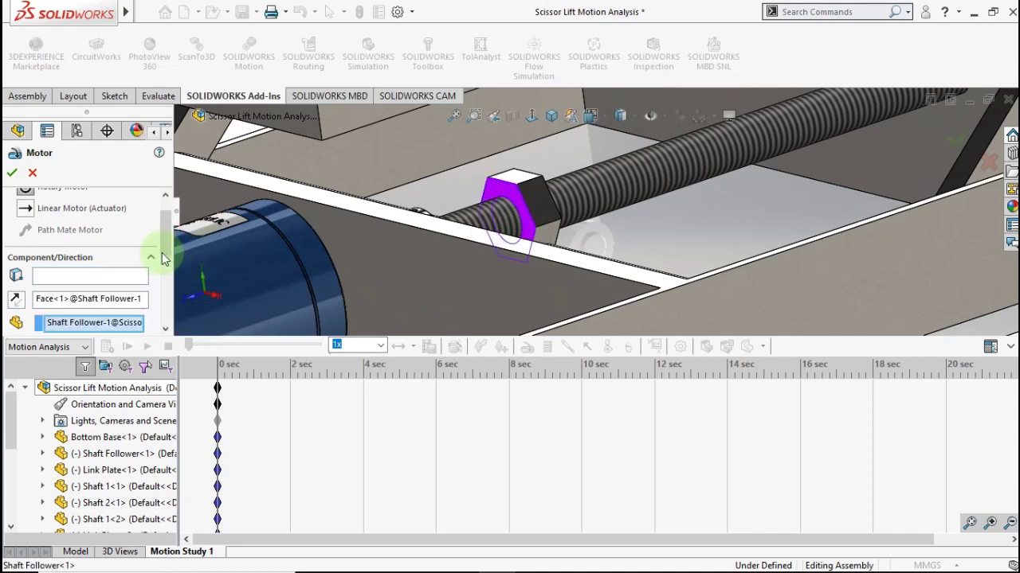
scroll(162, 252, "up", 2)
Make it a linear motor (actuator) using the nut face as location and direction
left_click(27, 235)
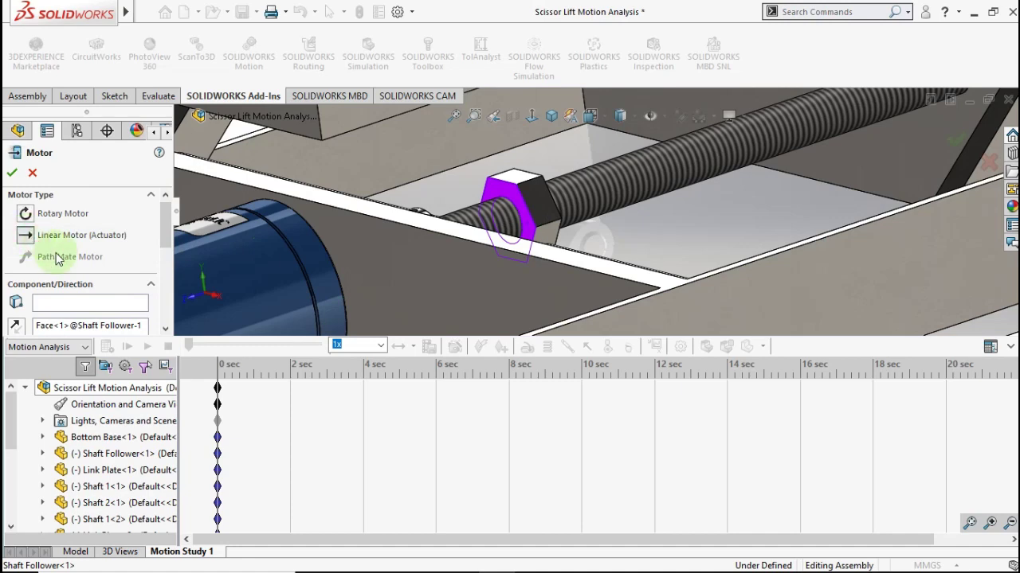
scroll(167, 236, "down", 1)
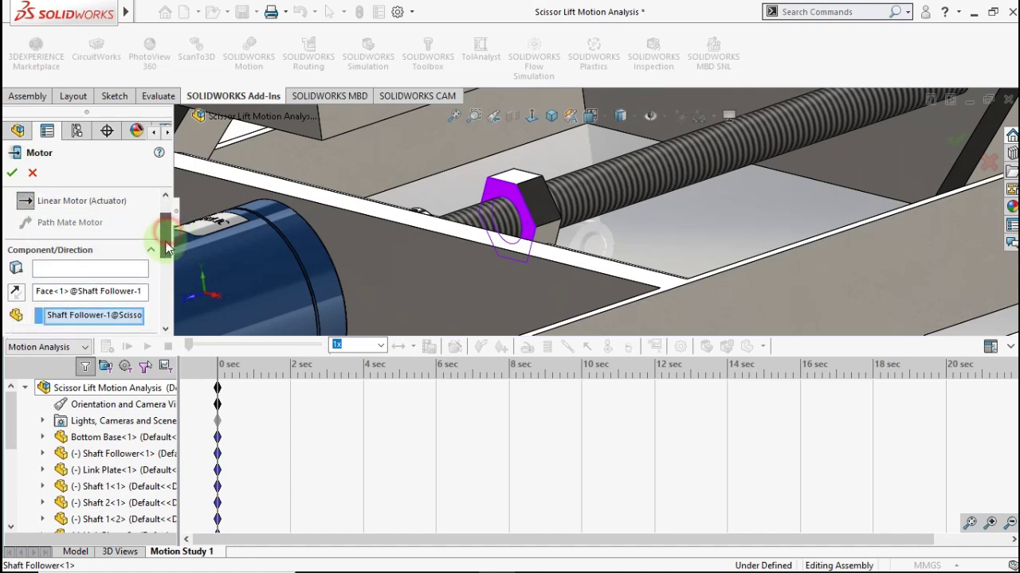
right_click(104, 291)
left_click(131, 301)
right_click(107, 315)
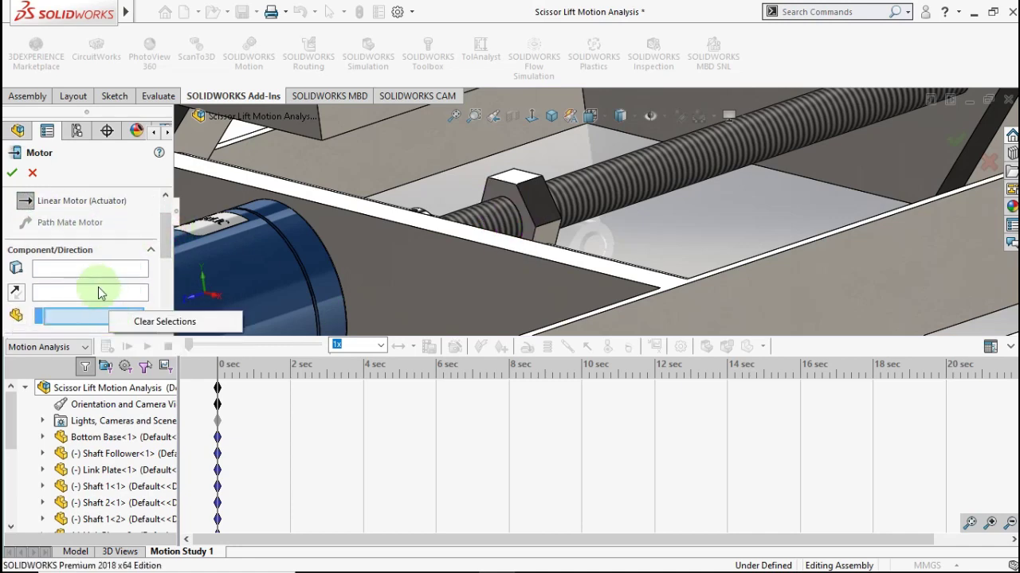
left_click(135, 320)
left_click(89, 270)
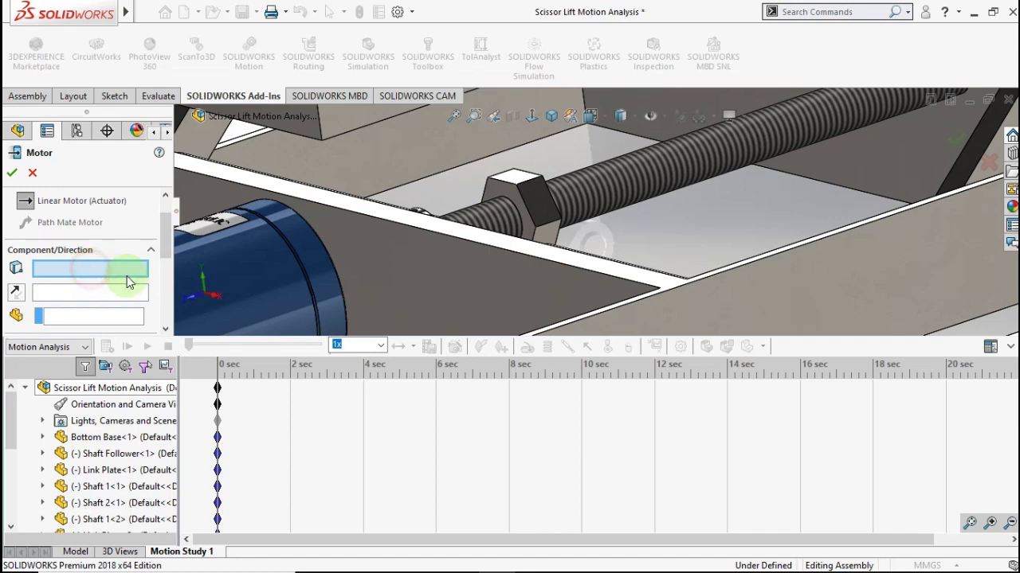
left_click(525, 231)
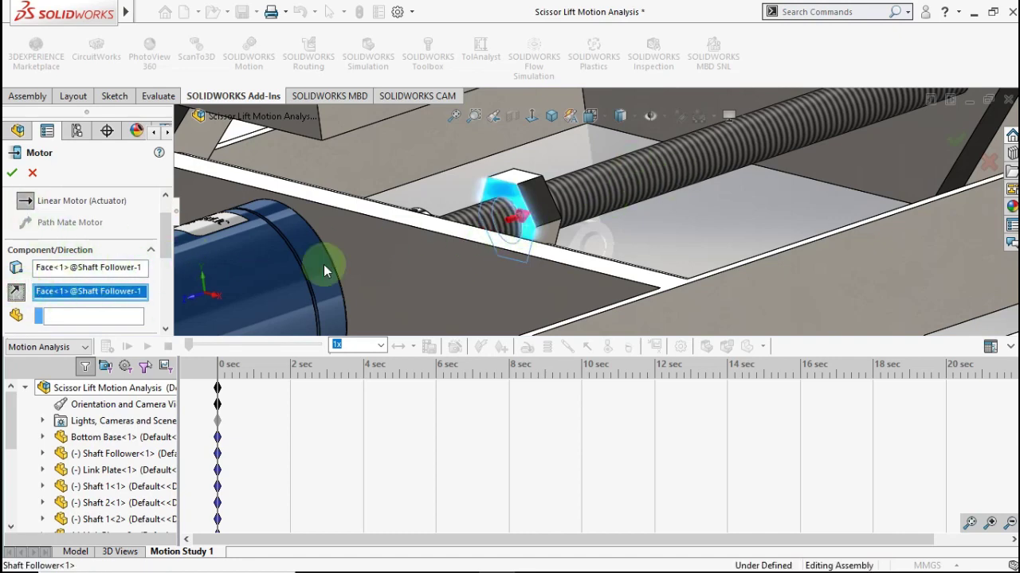
Set the motor's motion to Distance, 100 mm over 5 seconds
left_click(169, 242)
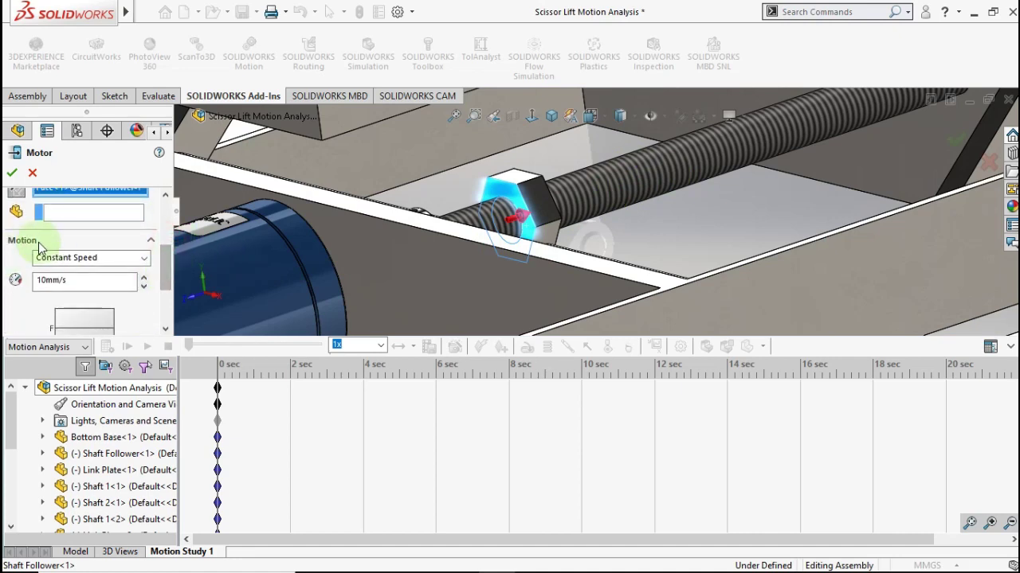
left_click(144, 257)
left_click(126, 285)
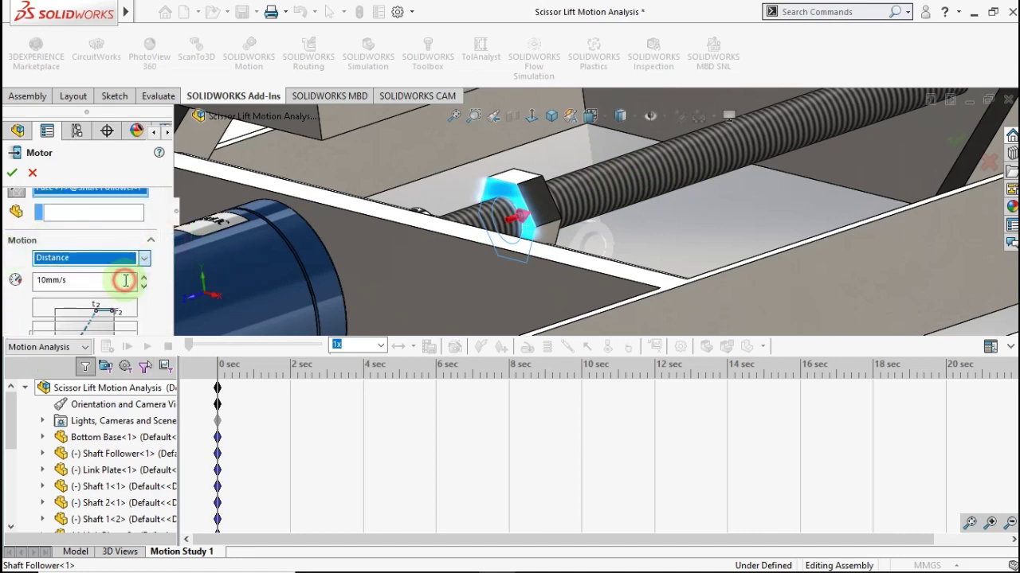
scroll(162, 272, "down", 1)
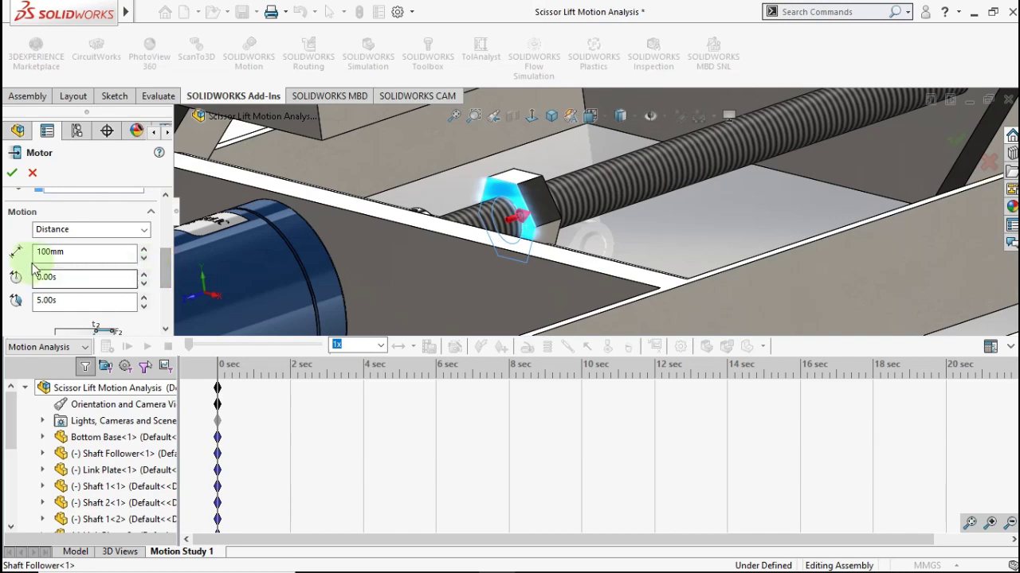
Confirm the linear motor, then disable playback and creation of camera view keys
left_click(12, 172)
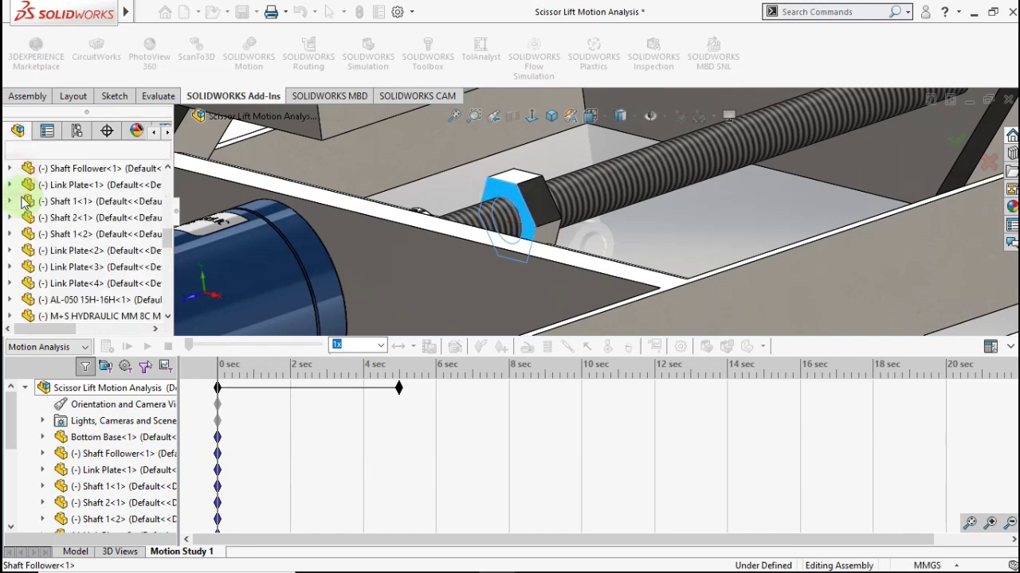
scroll(610, 206, "up", 6)
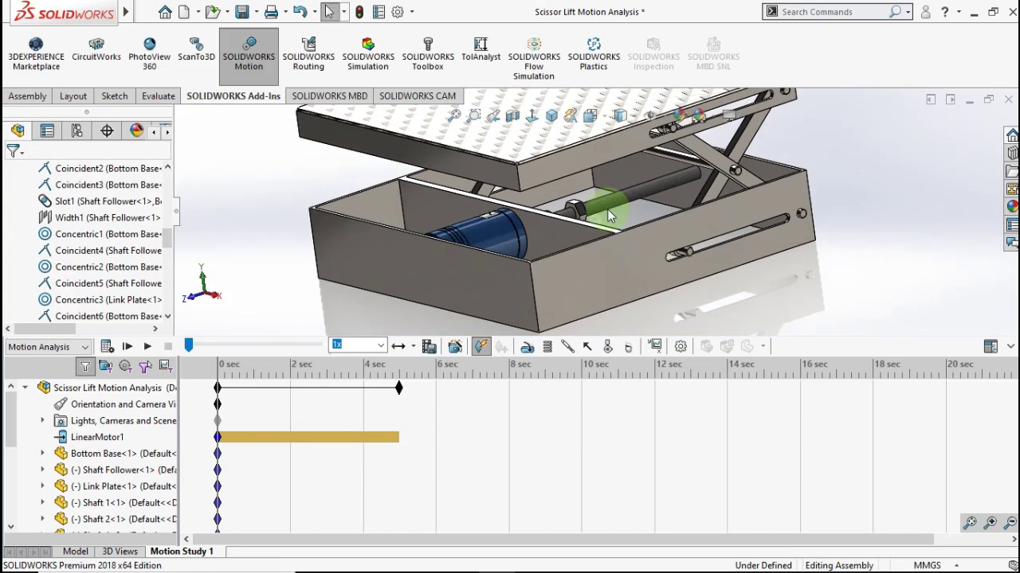
right_click(98, 409)
left_click(117, 412)
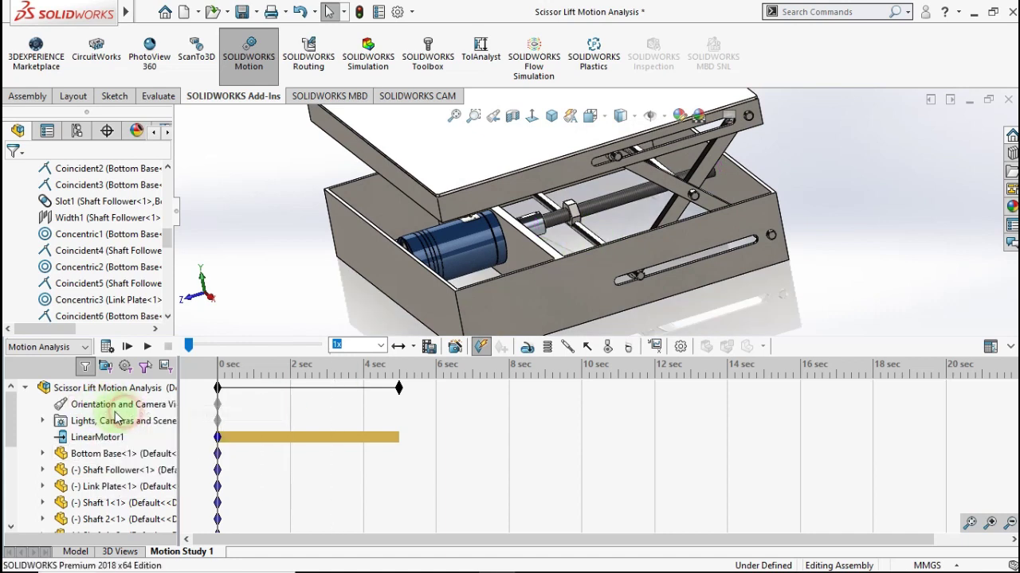
right_click(111, 412)
left_click(159, 433)
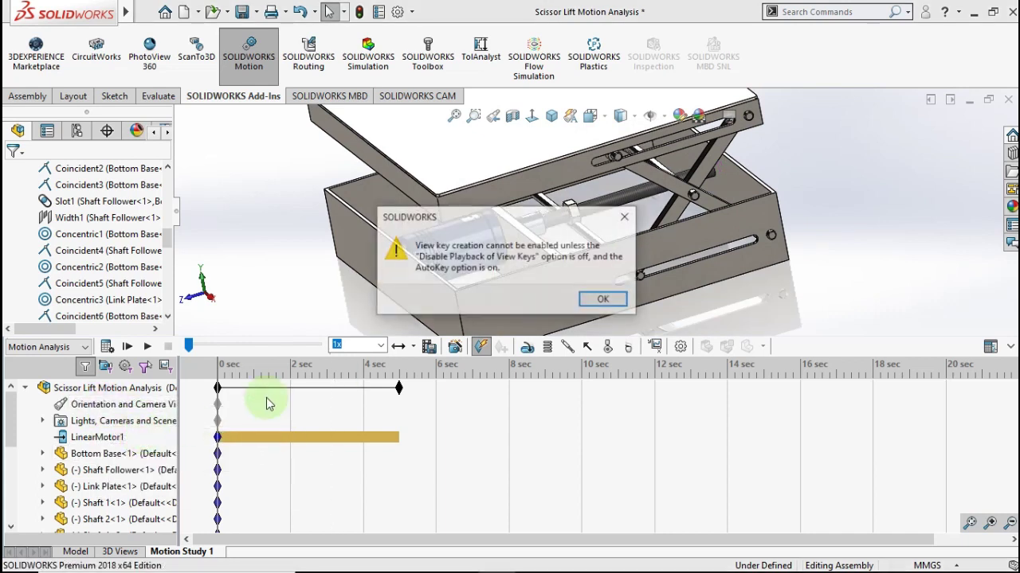
left_click(605, 300)
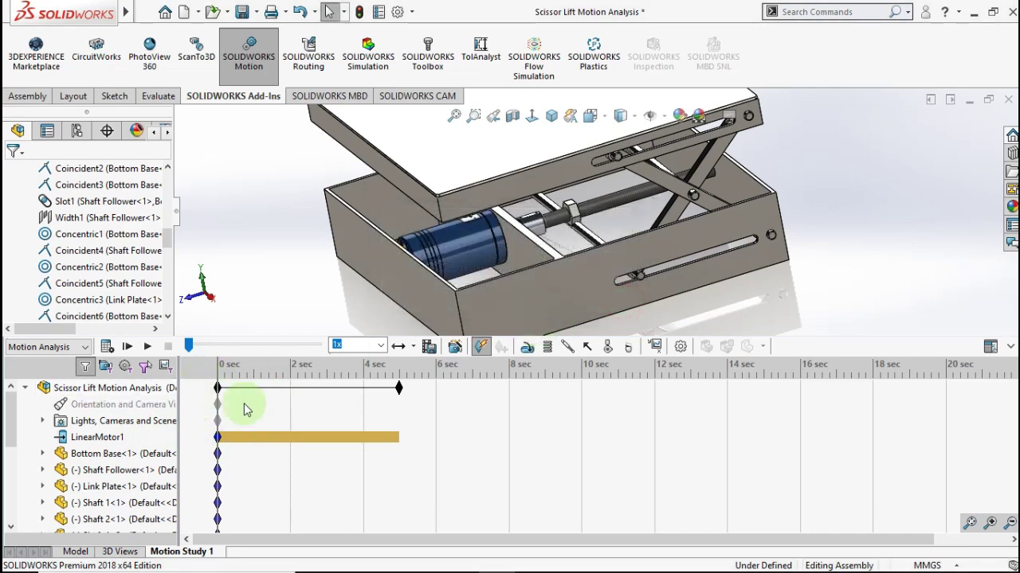
middle_click_drag(592, 262, 610, 247)
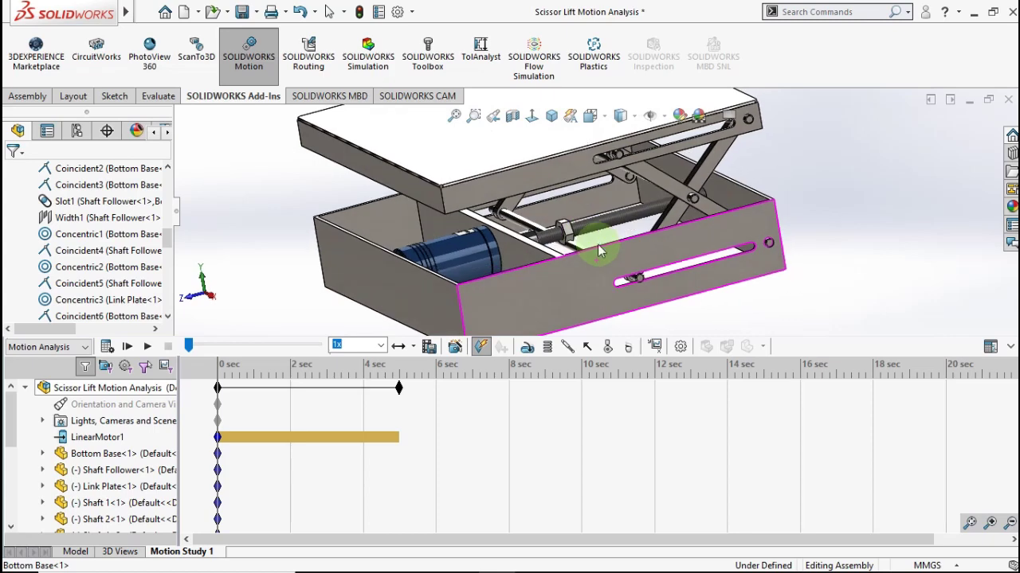
Apply a constant 1800 N force to the top plate face, directed along the Bottom Base edge
left_click(588, 347)
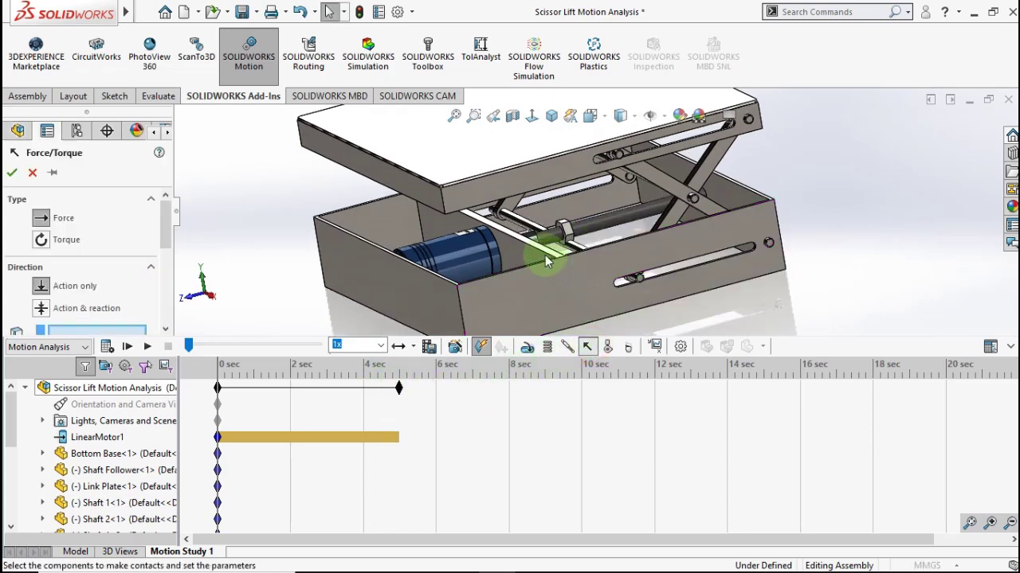
scroll(545, 255, "up", 2)
middle_click_drag(545, 255, 544, 220)
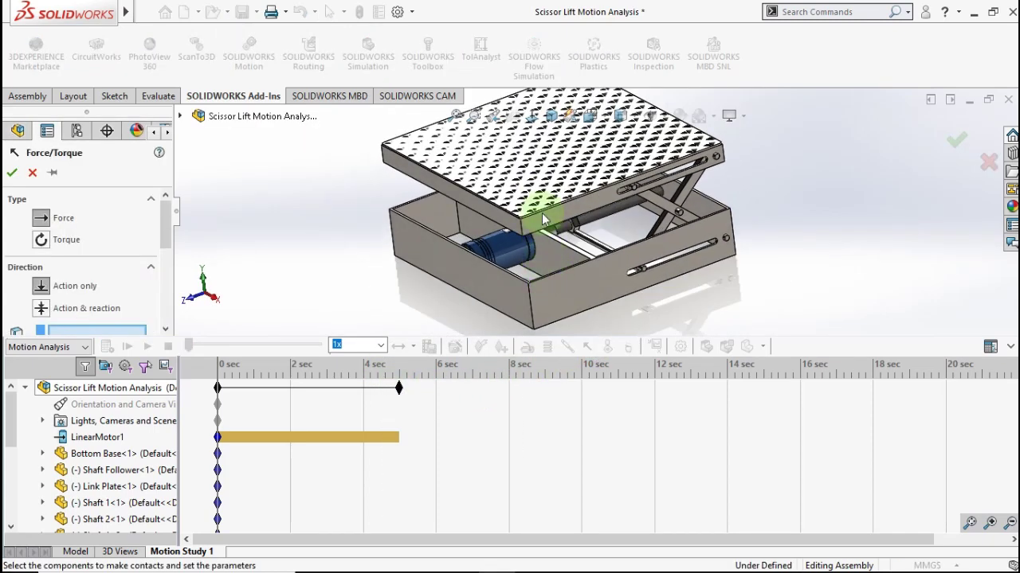
left_click(539, 195)
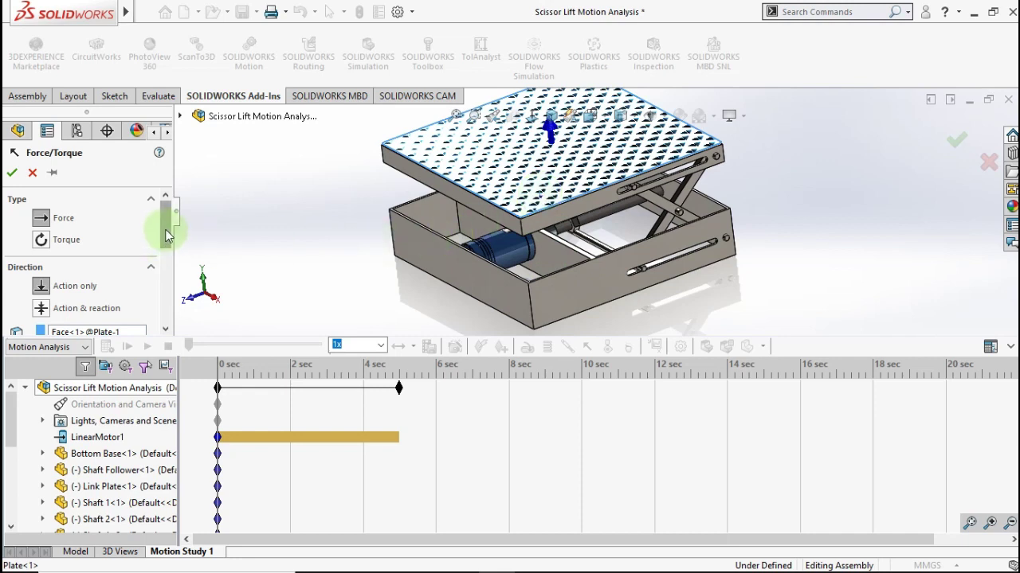
scroll(167, 232, "down", 2)
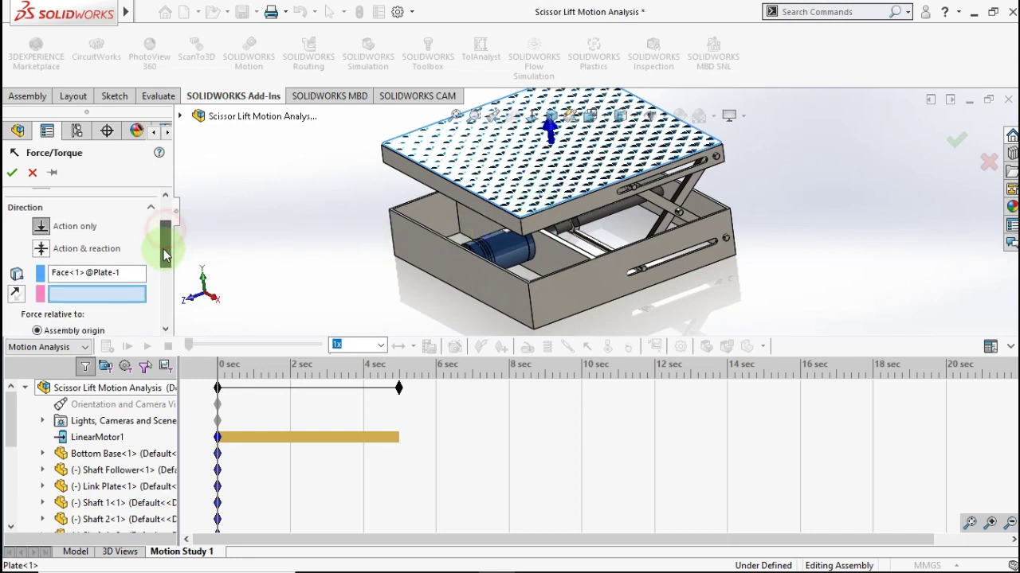
left_click(529, 295)
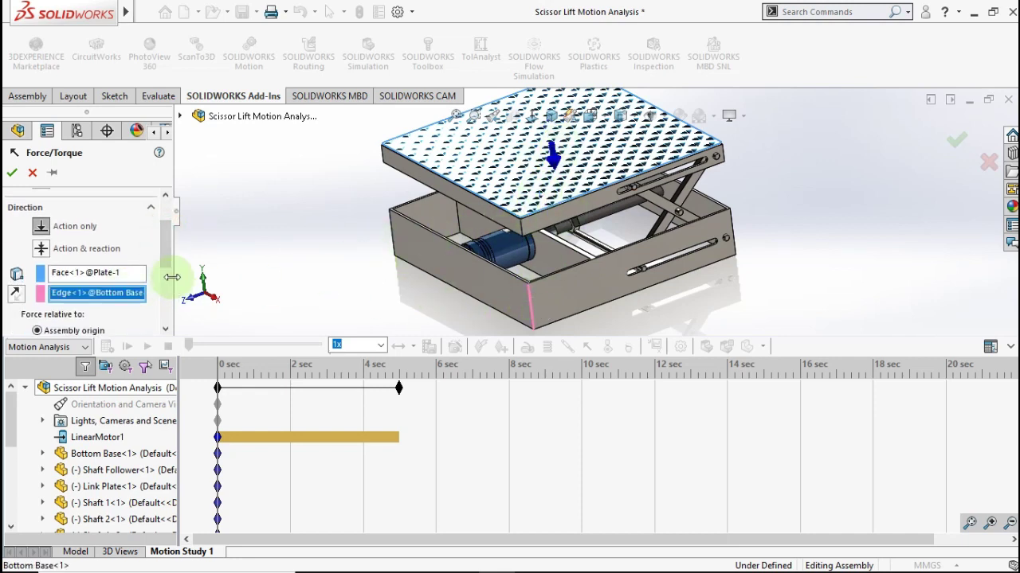
left_click_drag(160, 264, 161, 291)
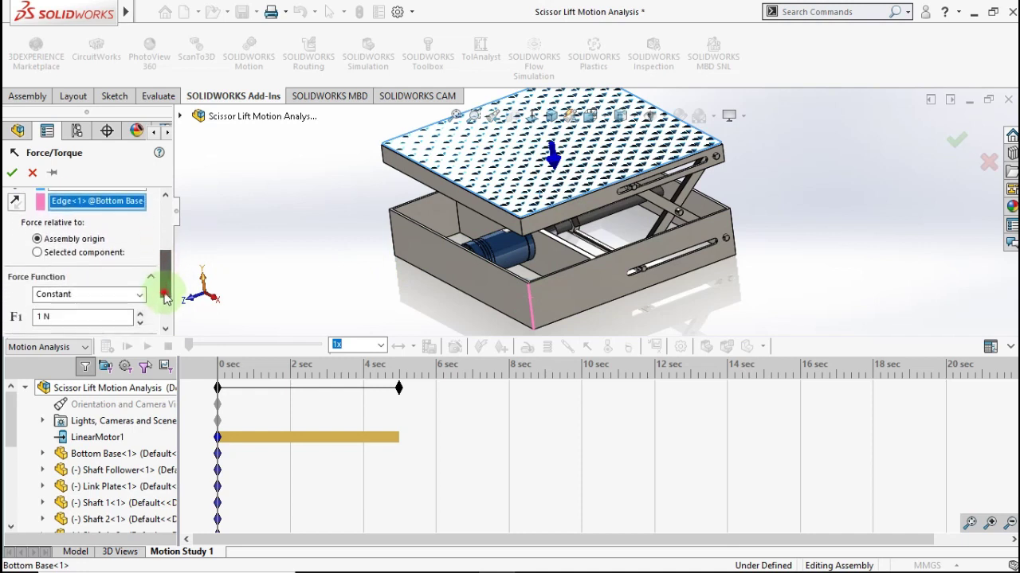
double_click(85, 310)
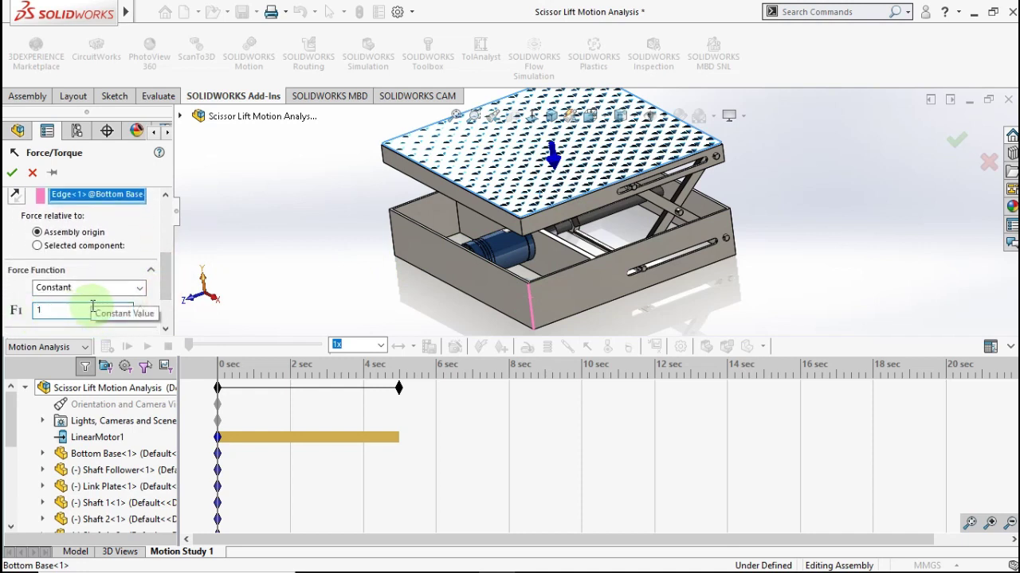
type("1800")
key("Return")
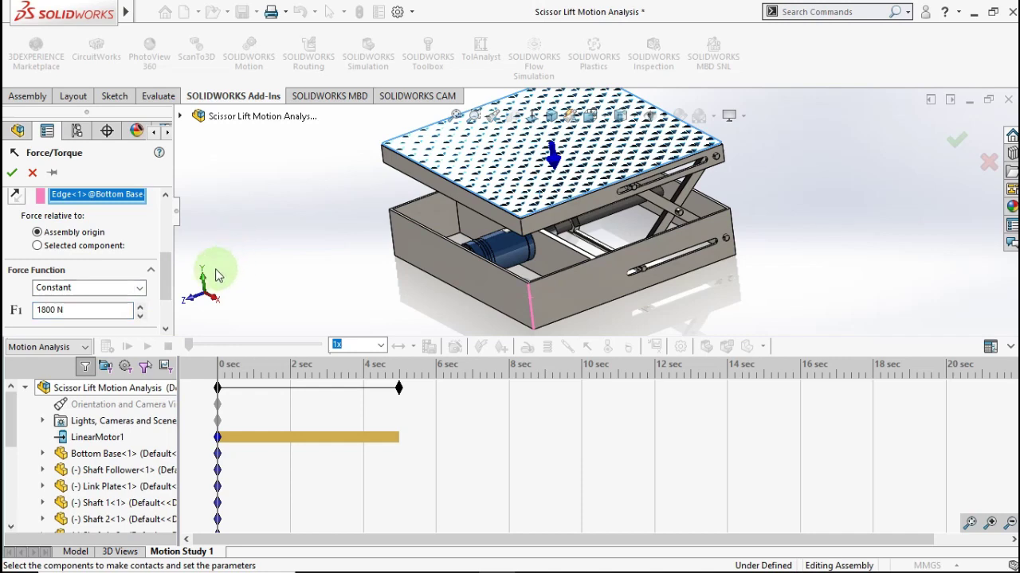
left_click(12, 174)
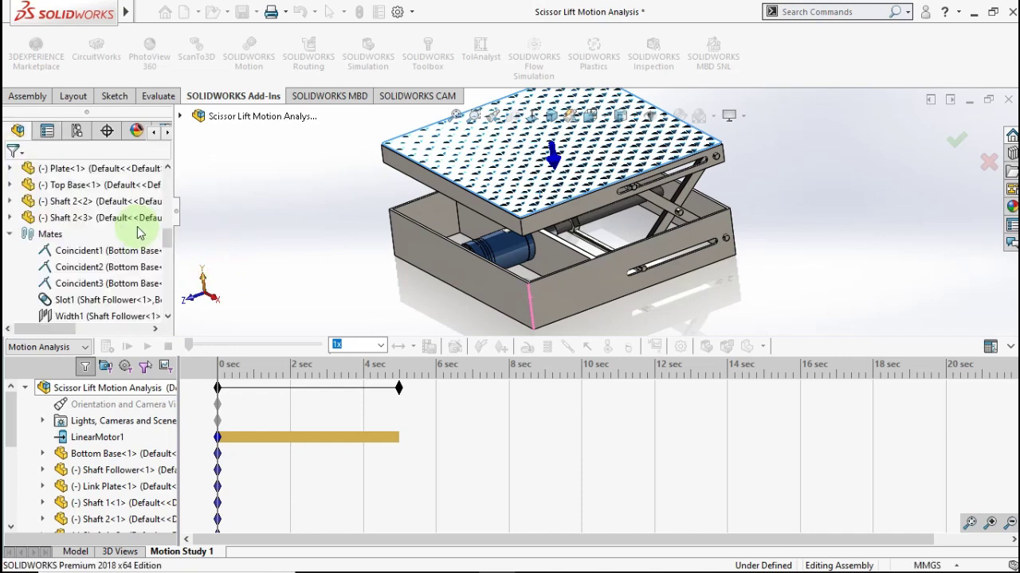
scroll(143, 239, "down", 5)
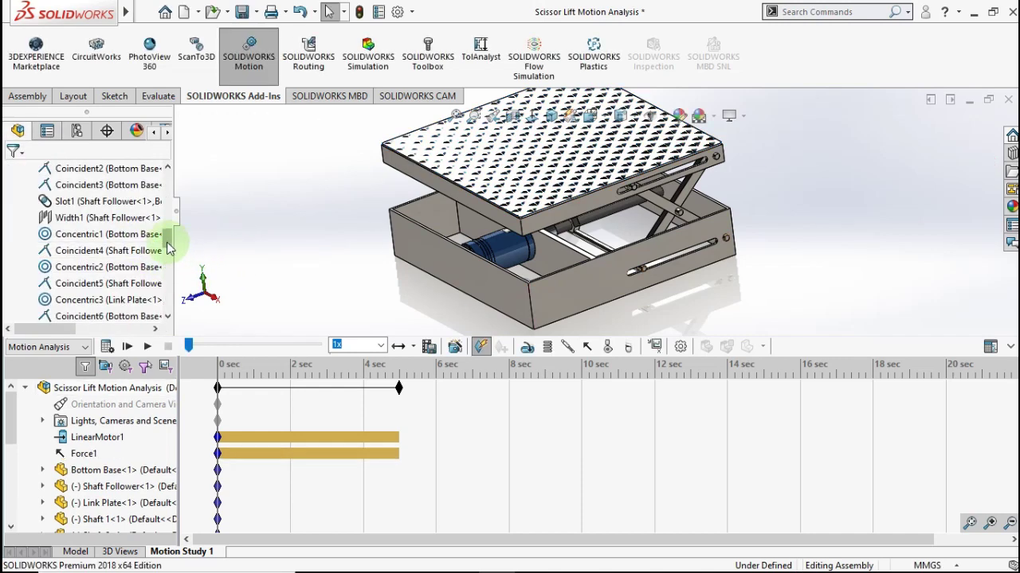
Create a contact-group solid contact: Shaft Follower in group one, Bottom Base in group two
left_click(606, 348)
scroll(166, 233, "down", 3)
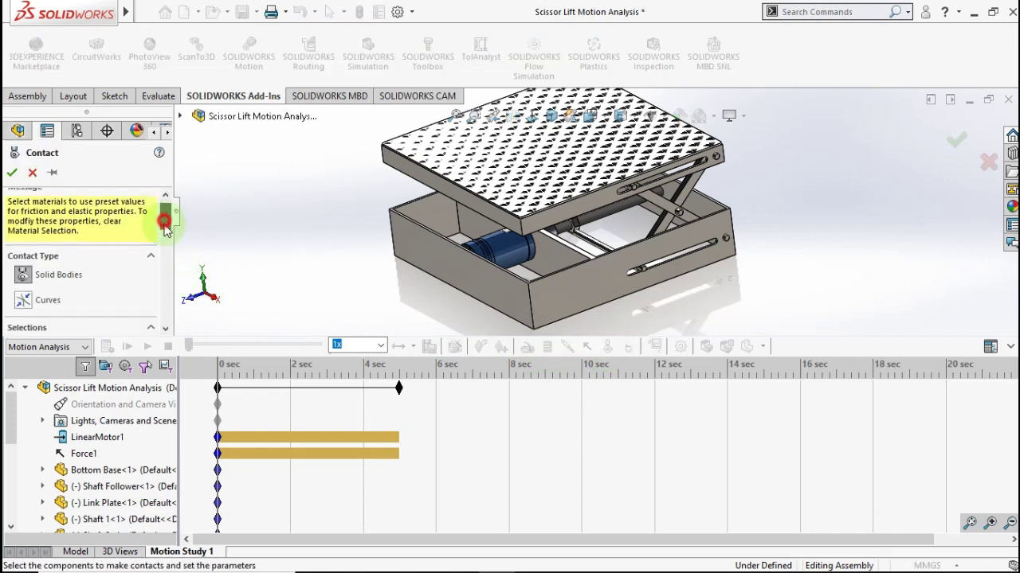
left_click(95, 252)
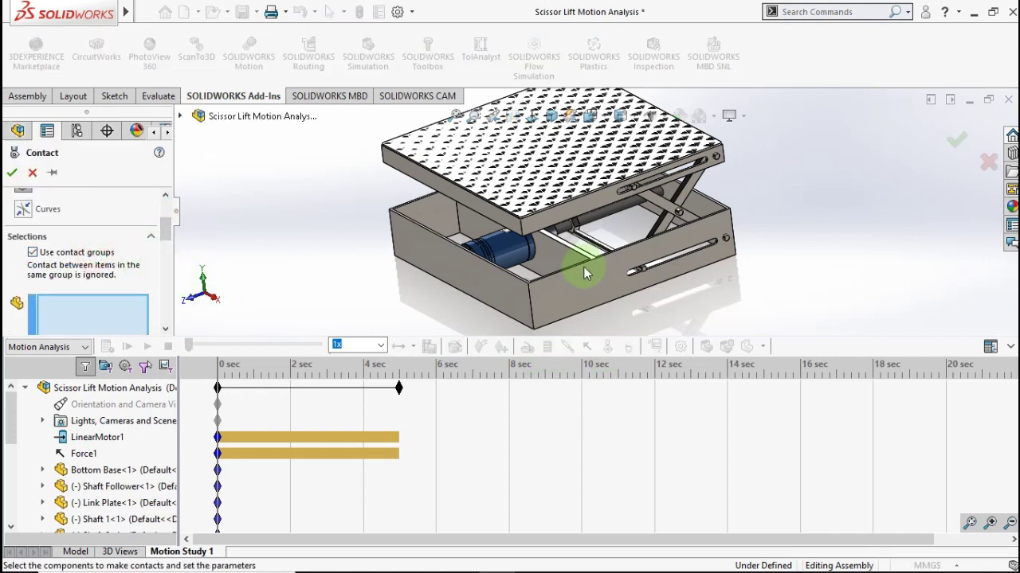
scroll(629, 267, "down", 5)
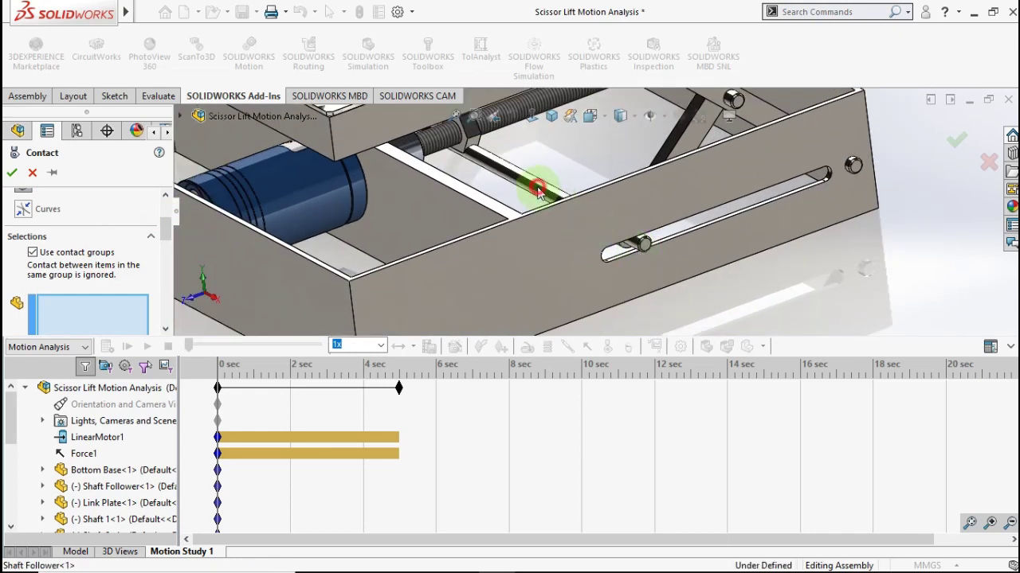
left_click(538, 191)
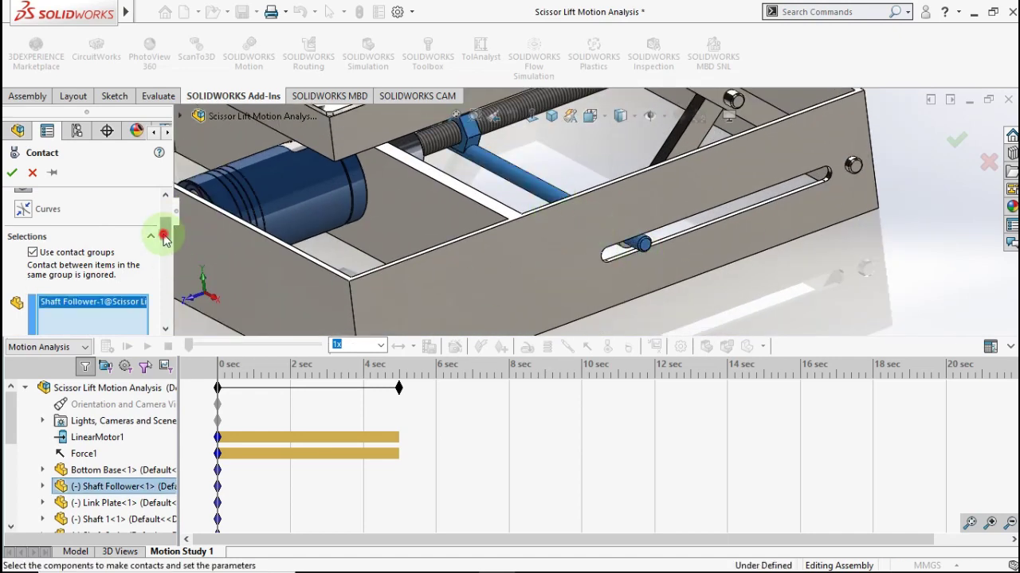
left_click_drag(165, 237, 165, 250)
left_click(107, 298)
left_click(437, 293)
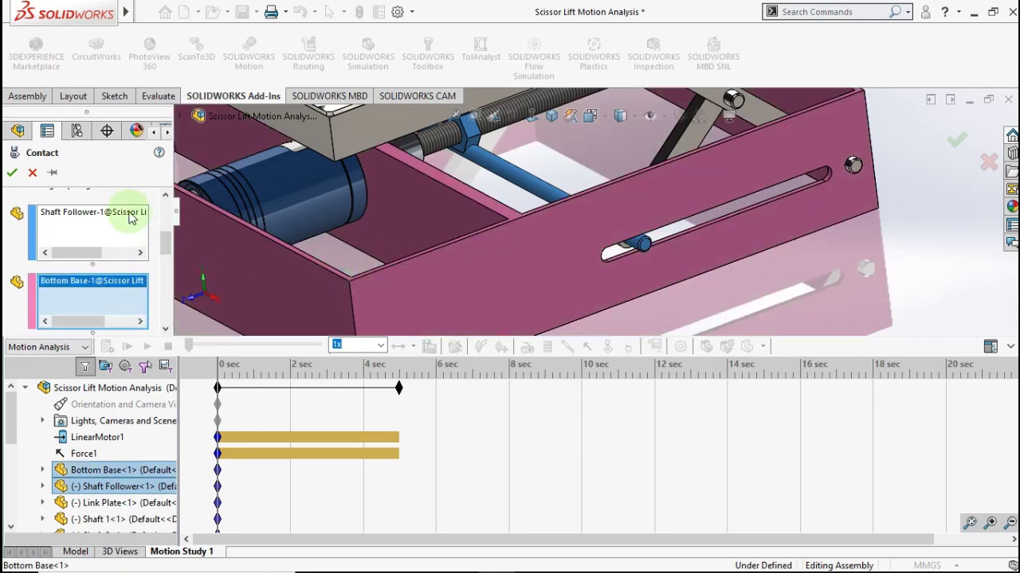
left_click(13, 175)
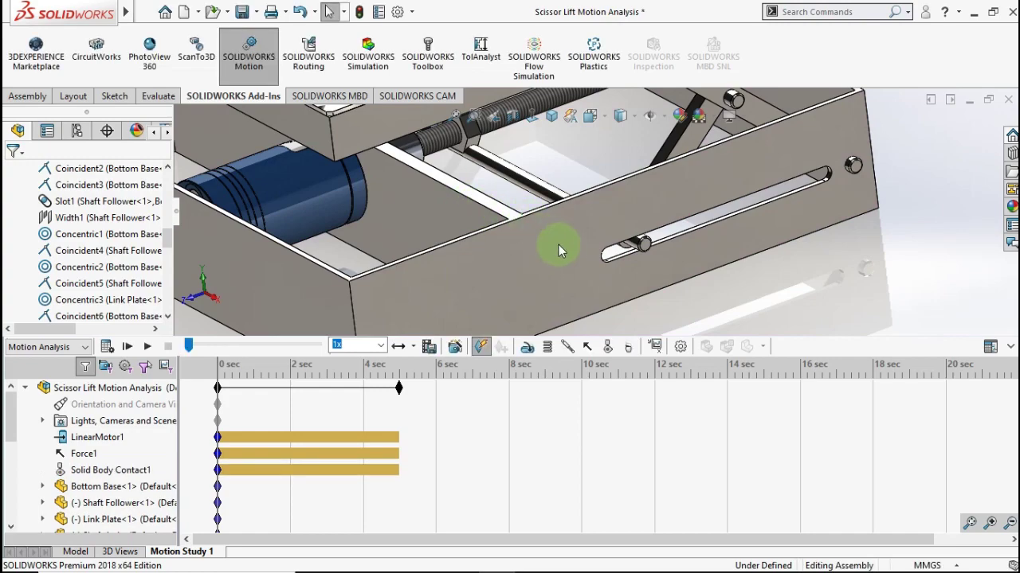
scroll(572, 255, "up", 5)
middle_click_drag(599, 125, 603, 155)
scroll(610, 164, "down", 5)
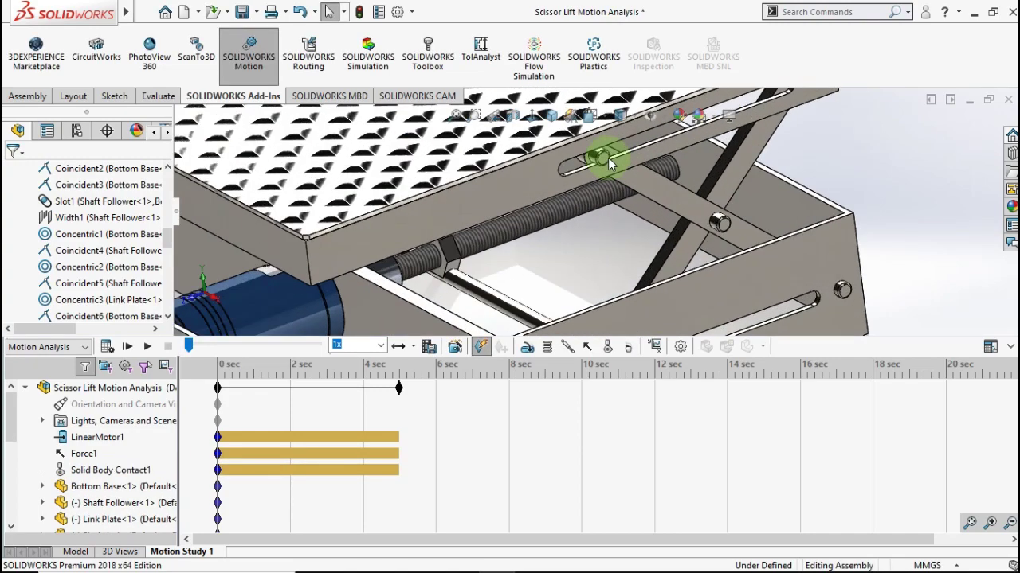
scroll(610, 166, "down", 2)
Start a new contact with Shaft 2<3> in group one and Top Base in group two
left_click(605, 347)
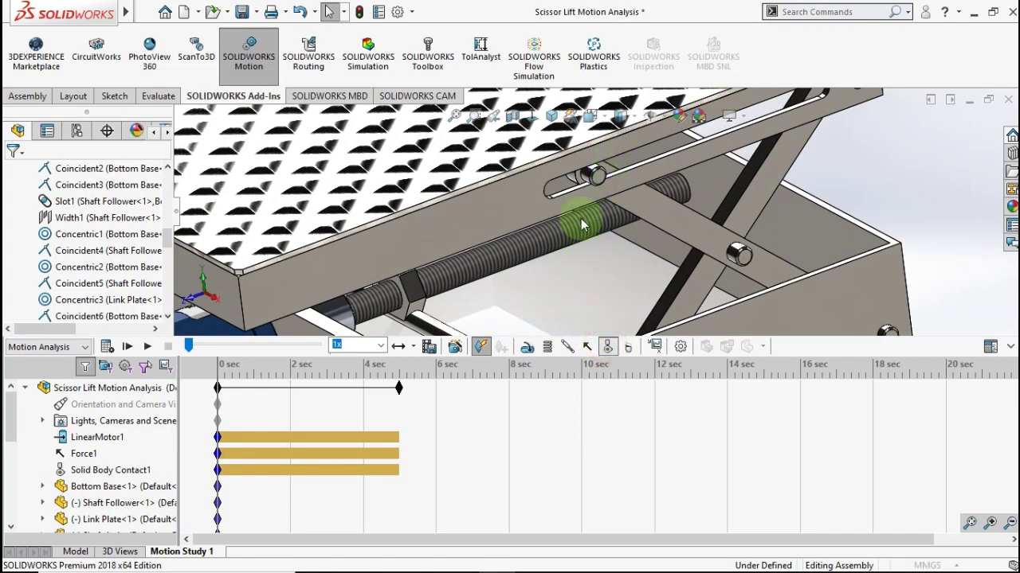
scroll(592, 184, "down", 2)
scroll(592, 187, "down", 2)
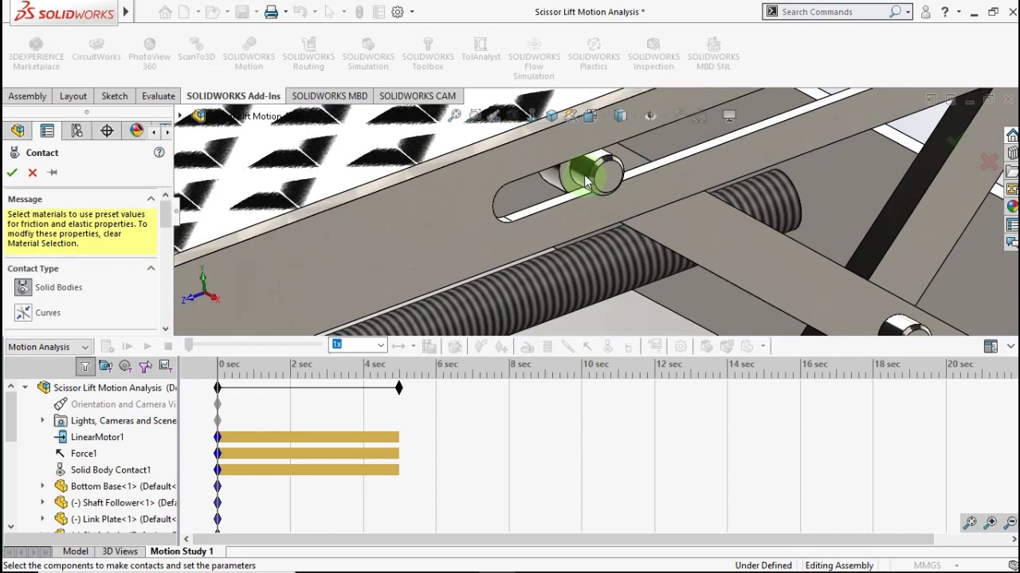
left_click(586, 179)
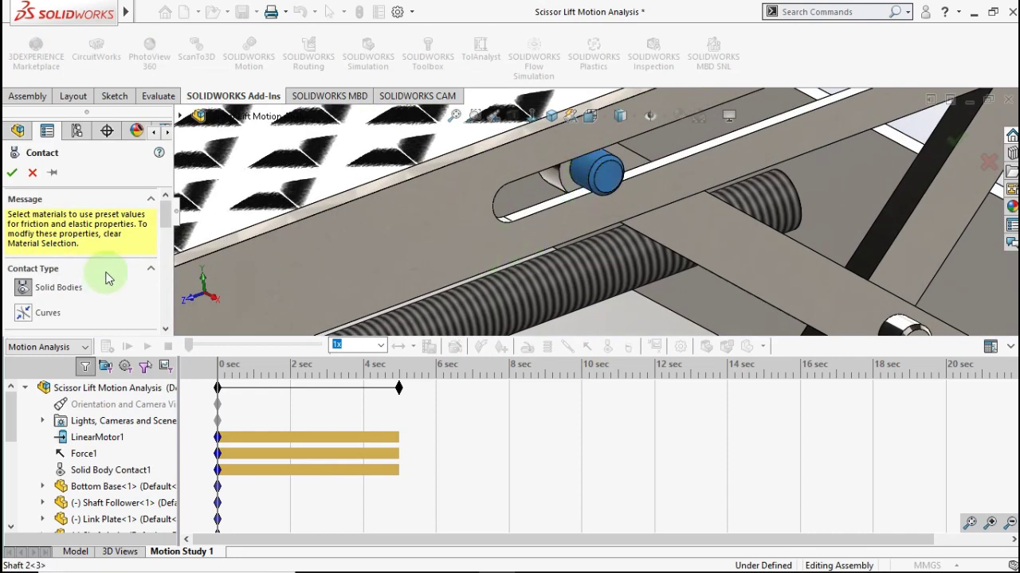
left_click_drag(165, 225, 169, 239)
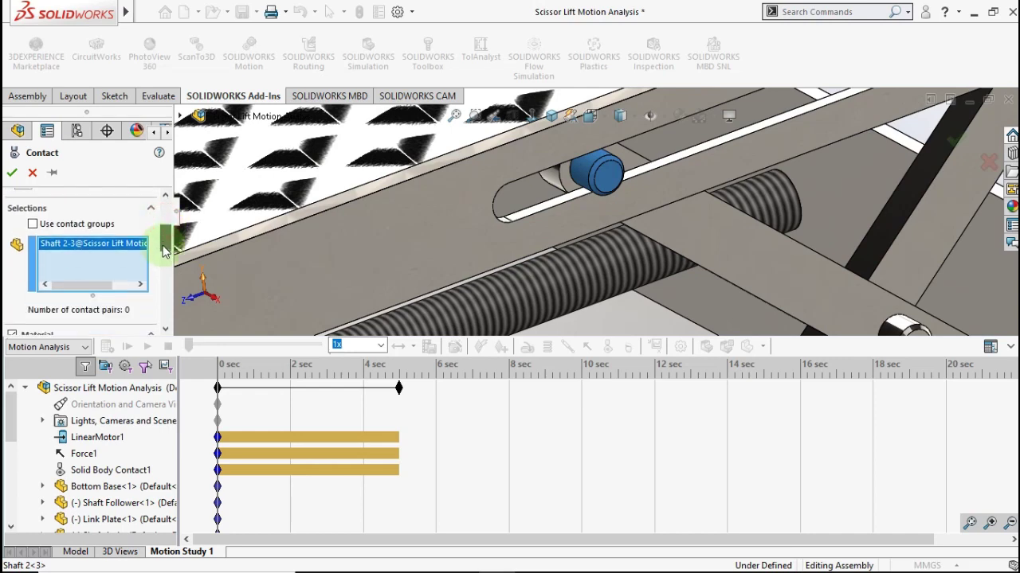
left_click(32, 225)
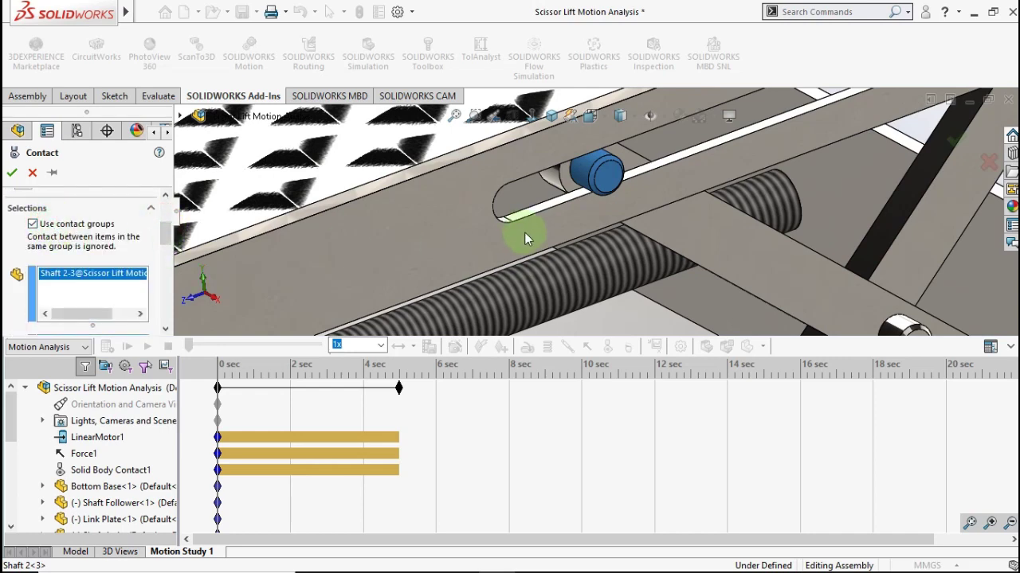
right_click(134, 275)
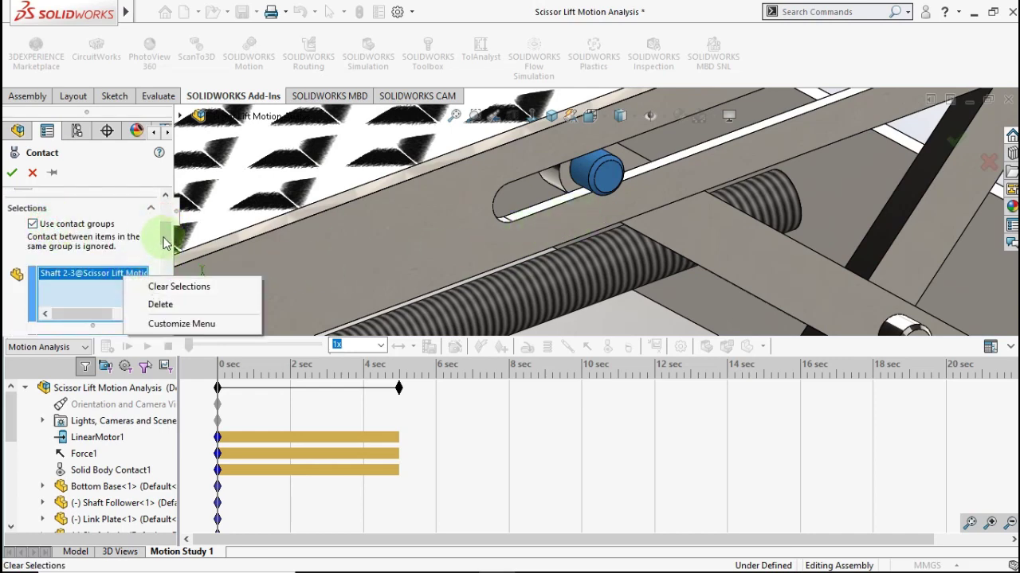
left_click_drag(164, 231, 167, 251)
left_click(130, 283)
left_click(368, 277)
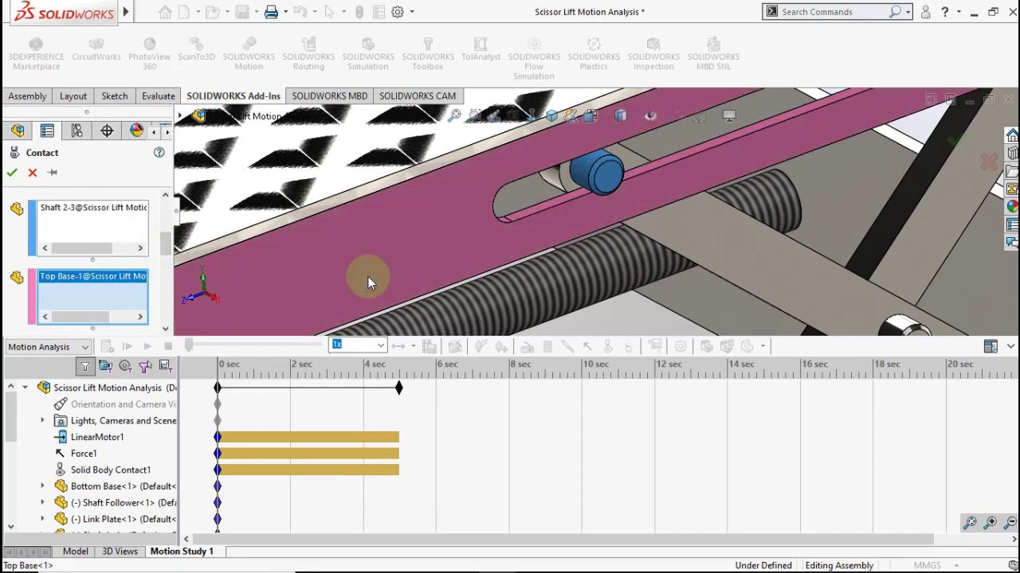
scroll(165, 253, "down", 3)
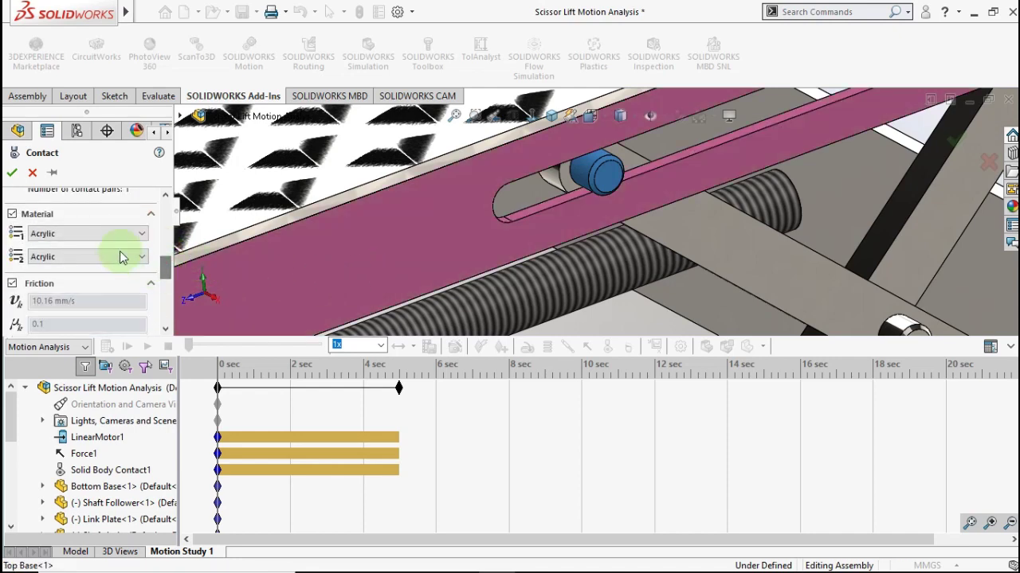
Set both contact materials to Steel (Greasy)
left_click(130, 233)
left_click(56, 316)
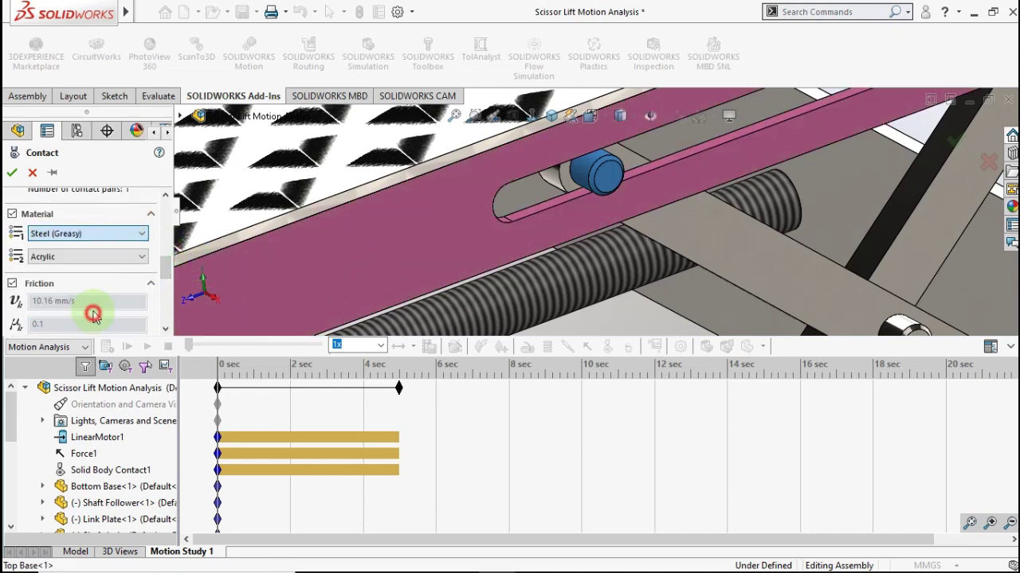
left_click(93, 257)
left_click(83, 337)
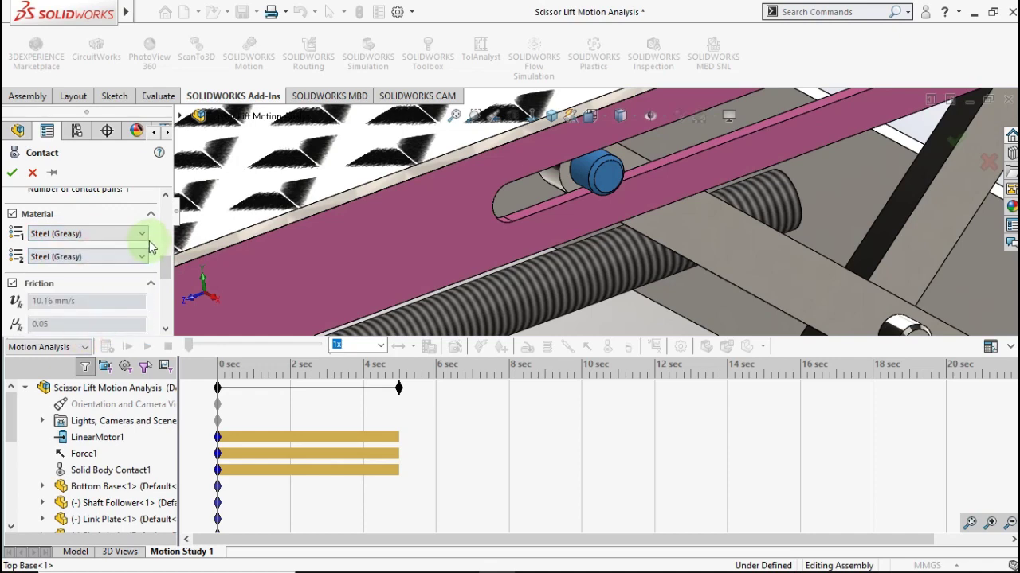
scroll(164, 283, "down", 3)
scroll(160, 278, "up", 2)
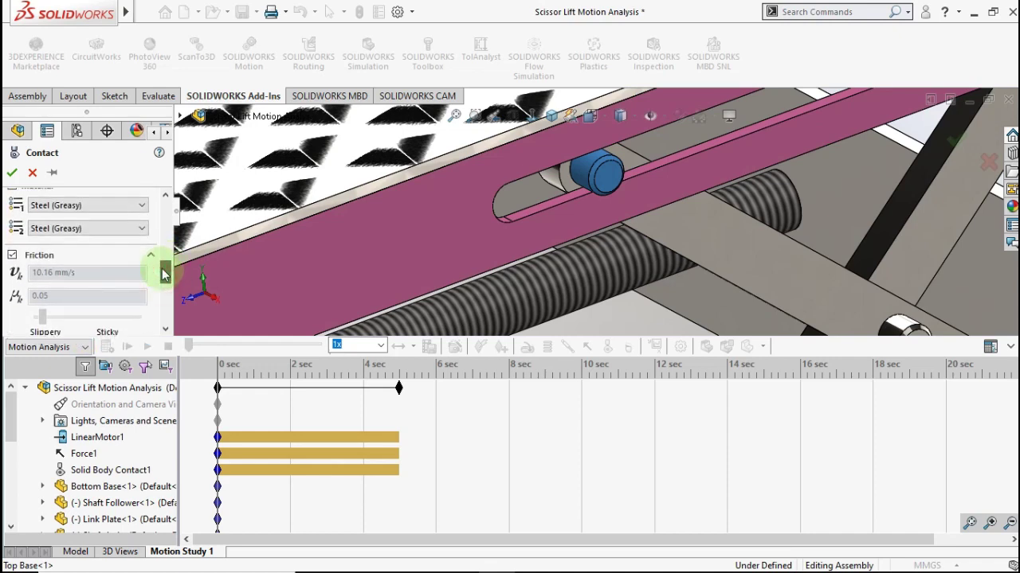
left_click_drag(164, 273, 162, 203)
Create Solid Body Contact2 and reopen Solid Body Contact1 for editing
left_click(12, 172)
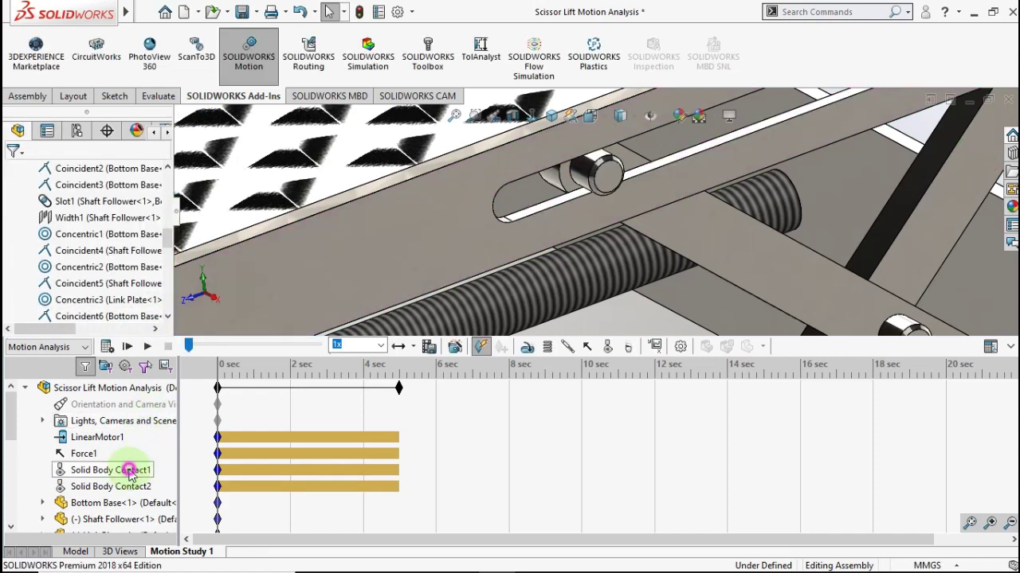
right_click(130, 471)
left_click(148, 362)
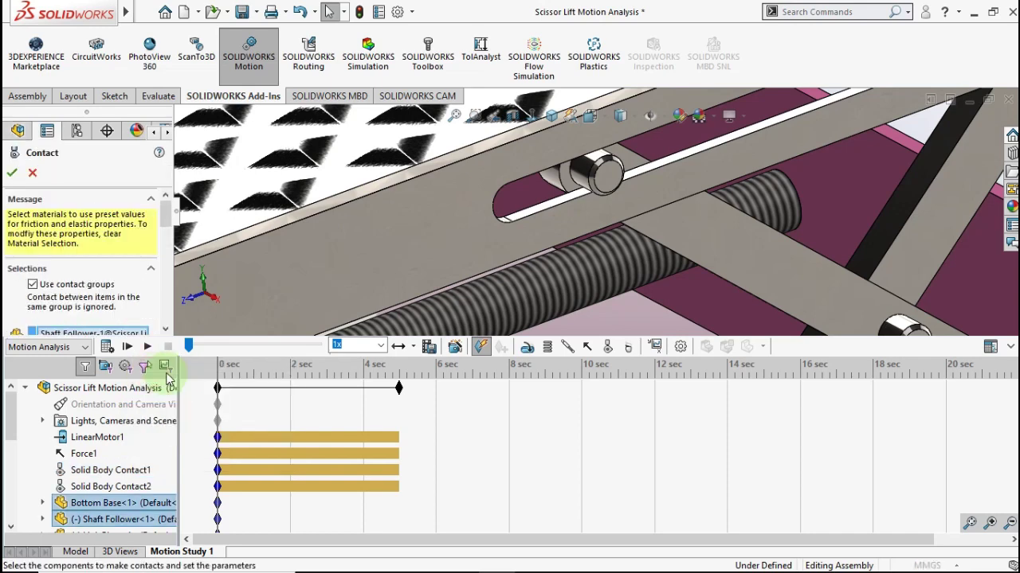
Set both Solid Body Contact1 materials to Steel (Greasy) and apply the change
left_click_drag(163, 219, 164, 266)
left_click(127, 243)
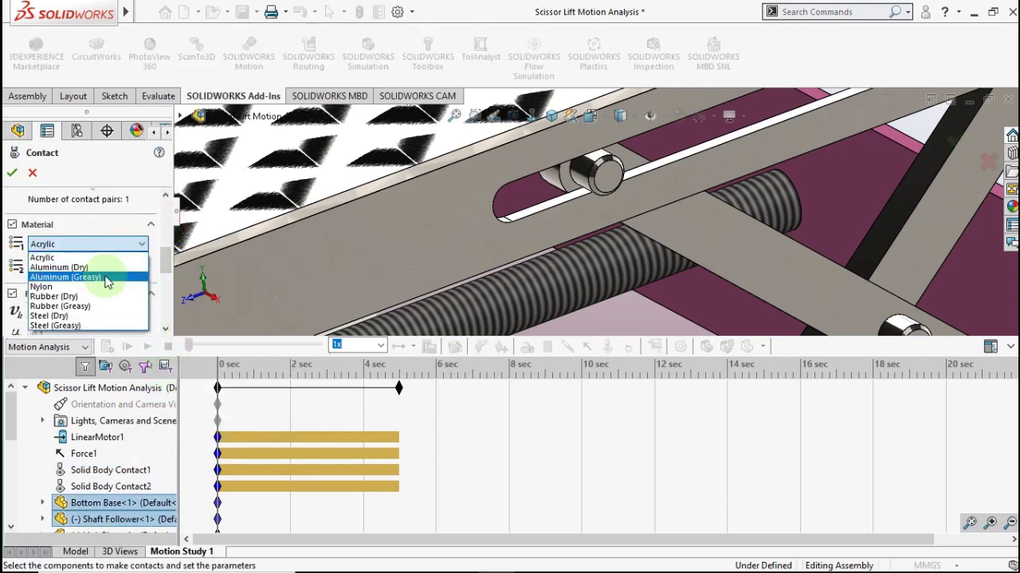
left_click(91, 326)
left_click(87, 267)
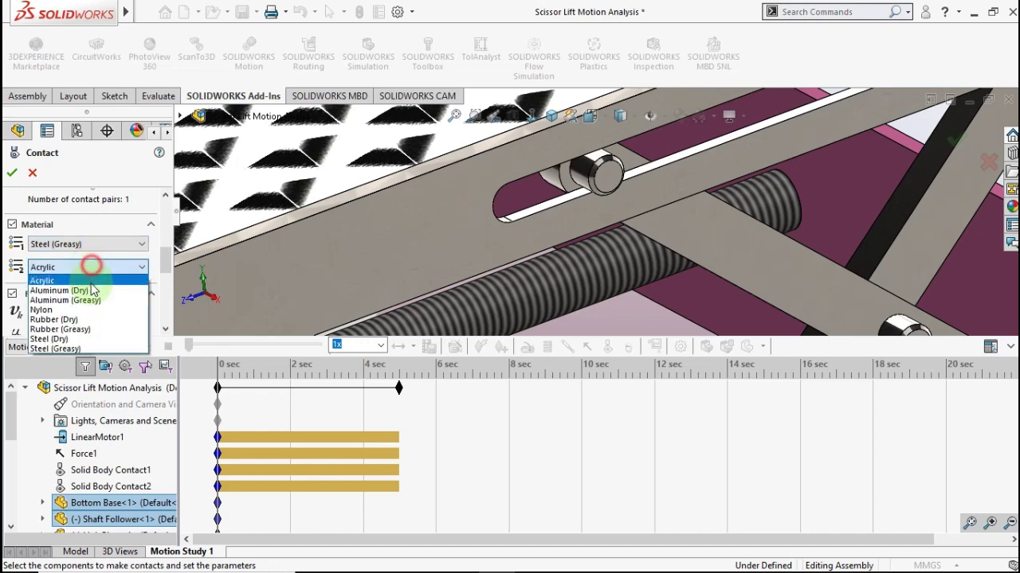
left_click(86, 350)
scroll(162, 271, "down", 3)
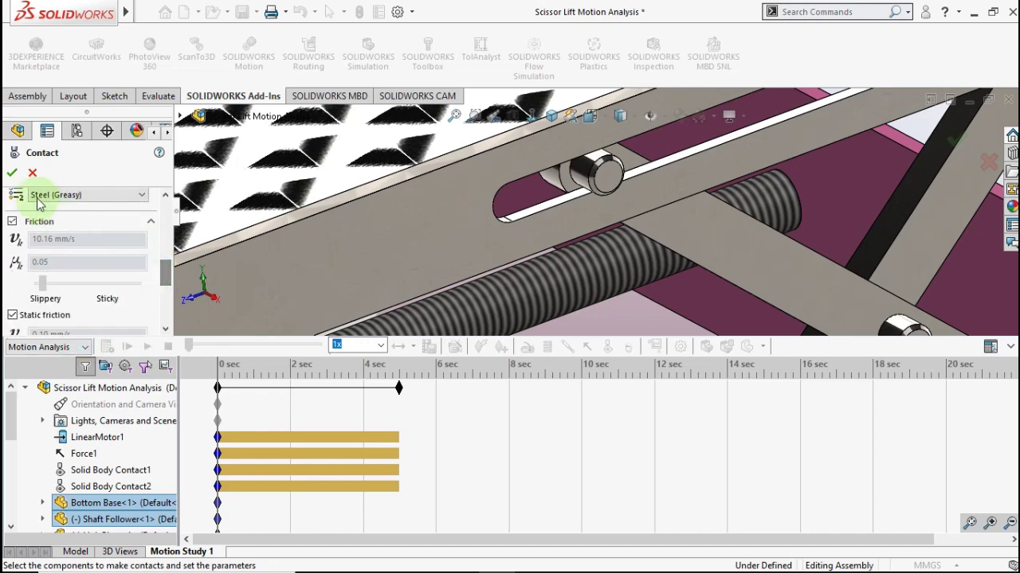
left_click(12, 172)
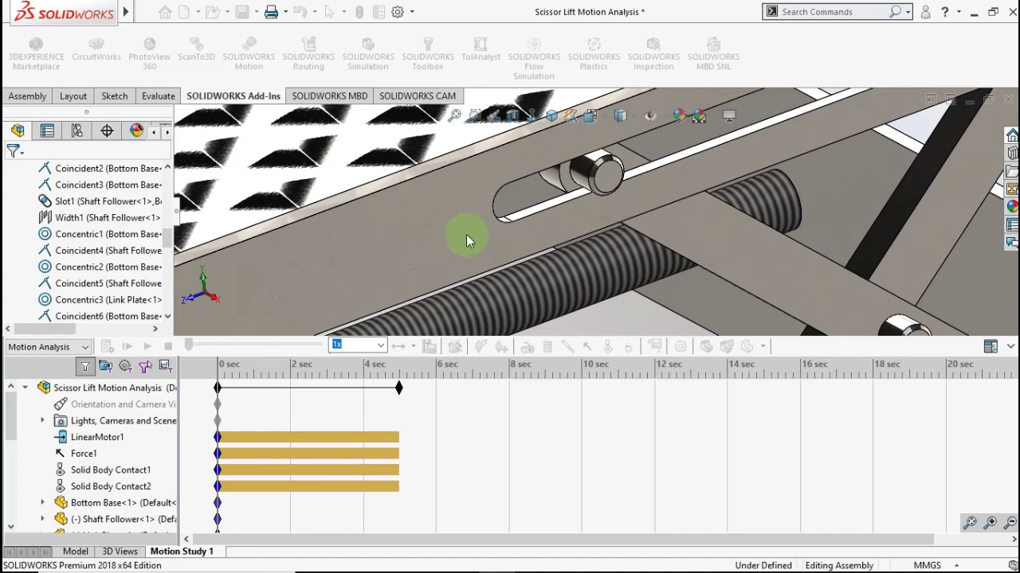
Switch to the isometric view and calculate Motion Study 1 with both contacts
left_click(552, 118)
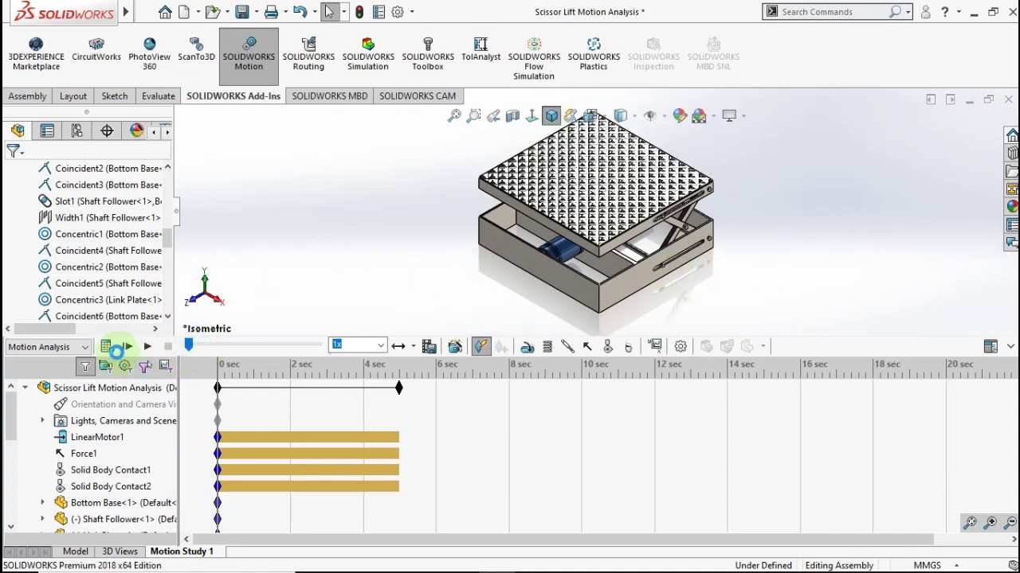
left_click(107, 346)
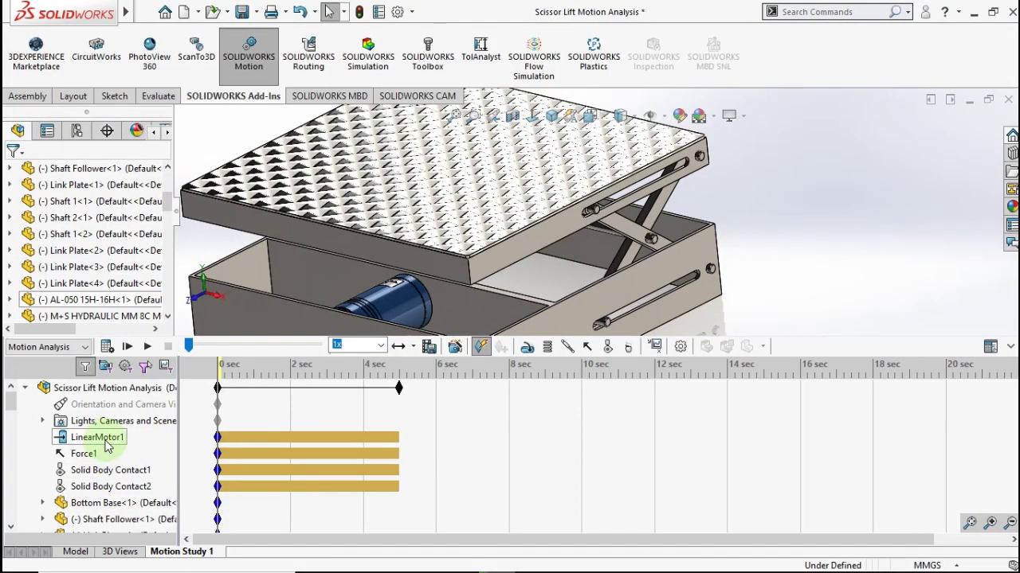
Edit LinearMotor1 to remove Shaft Follower as its relative component, keeping 100mm over 5.00s
right_click(108, 443)
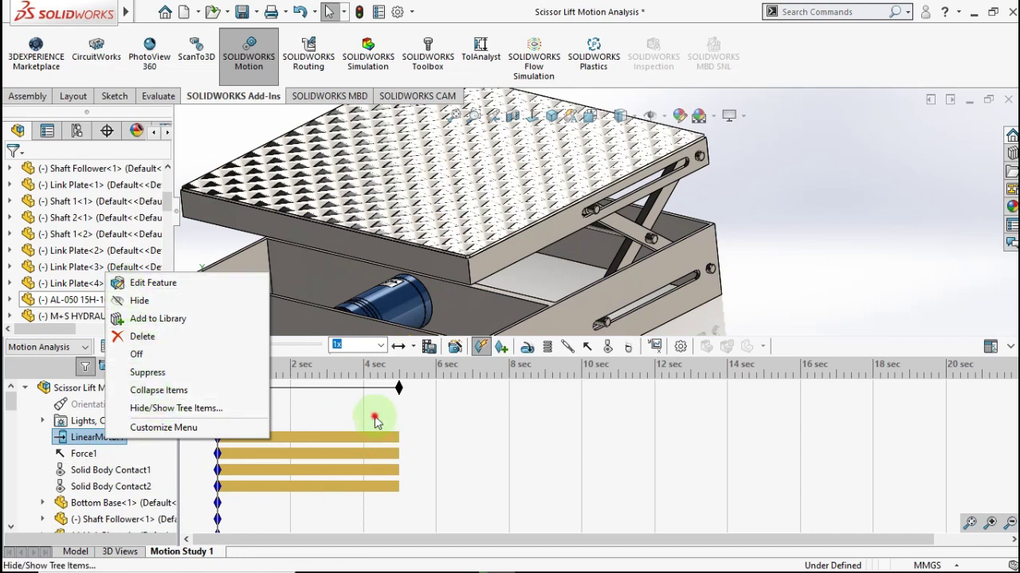
left_click(374, 420)
right_click(95, 444)
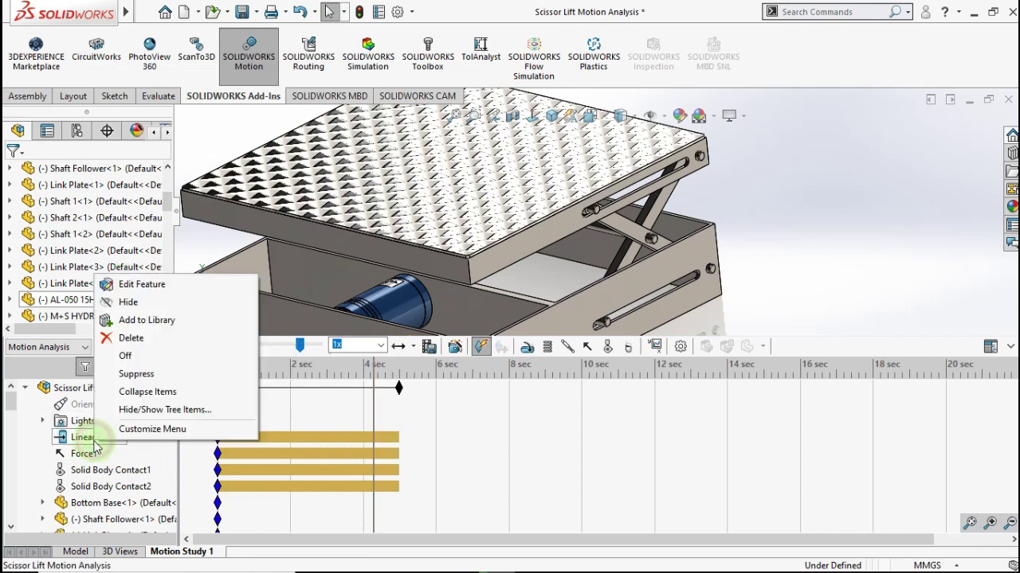
left_click(141, 284)
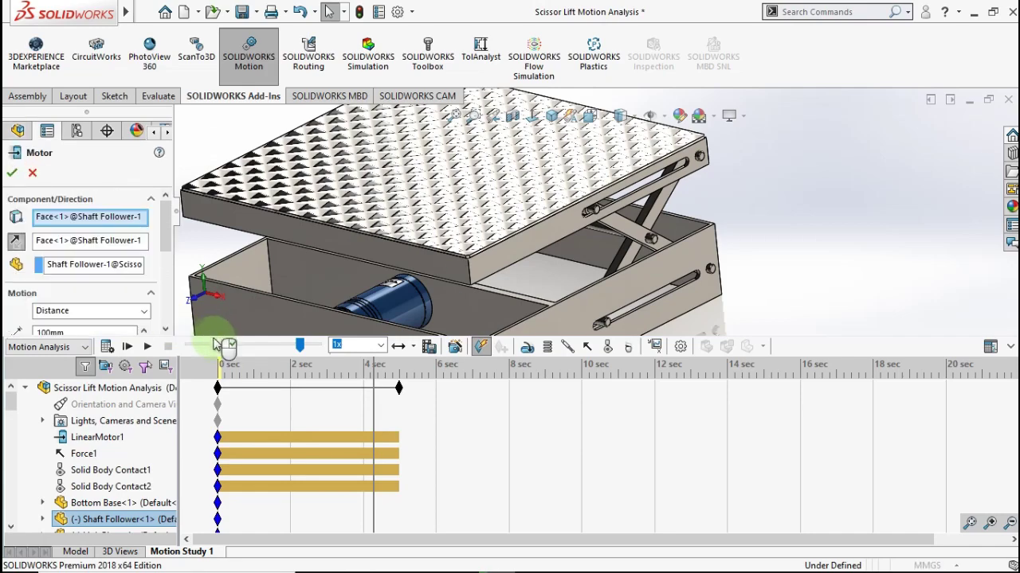
scroll(524, 292, "down", 3)
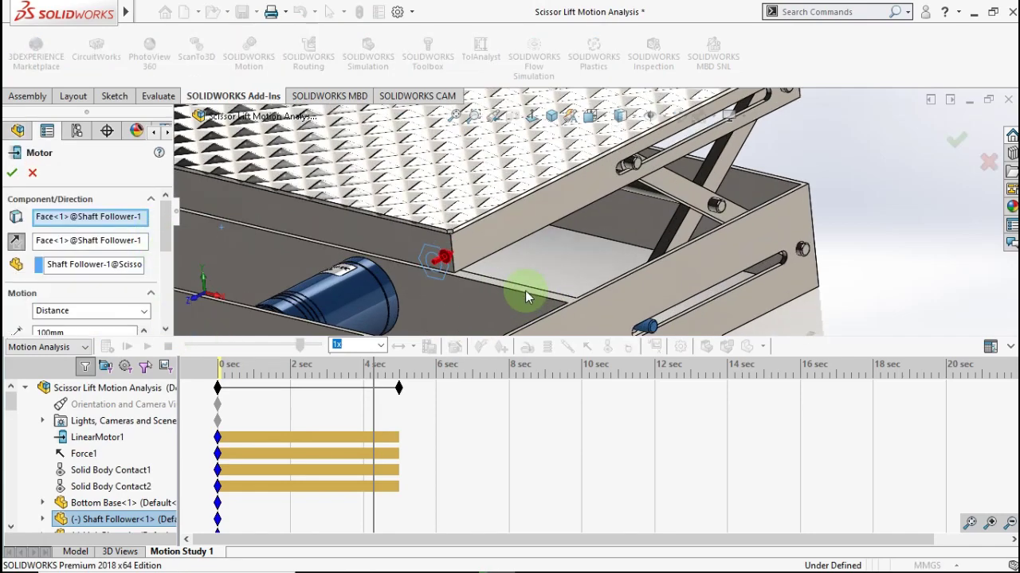
mouse_move(525, 291)
middle_mouse_down()
mouse_move(496, 257)
mouse_move(520, 278)
mouse_move(506, 290)
middle_mouse_up()
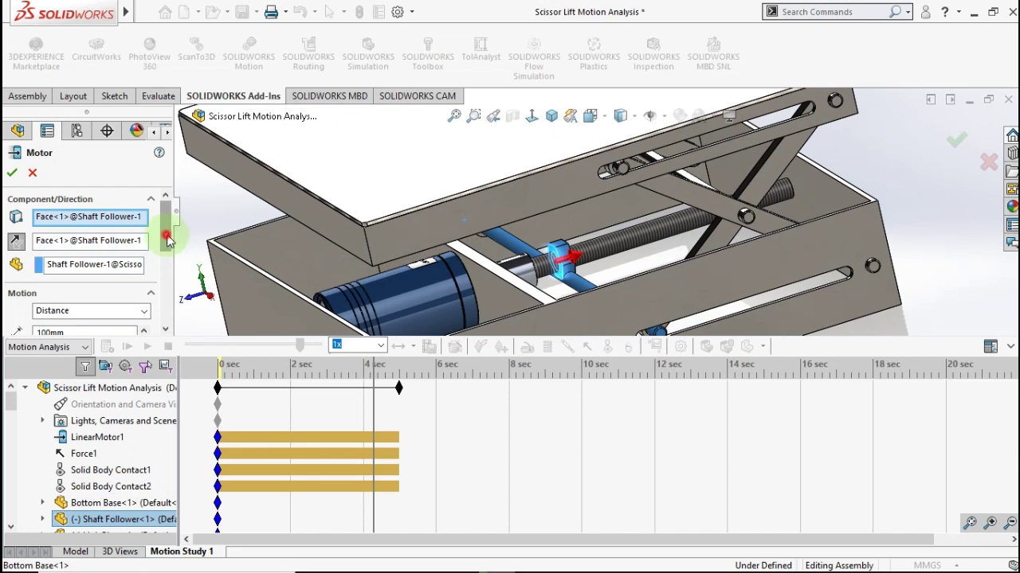
left_click_drag(167, 239, 124, 251)
left_click(120, 251)
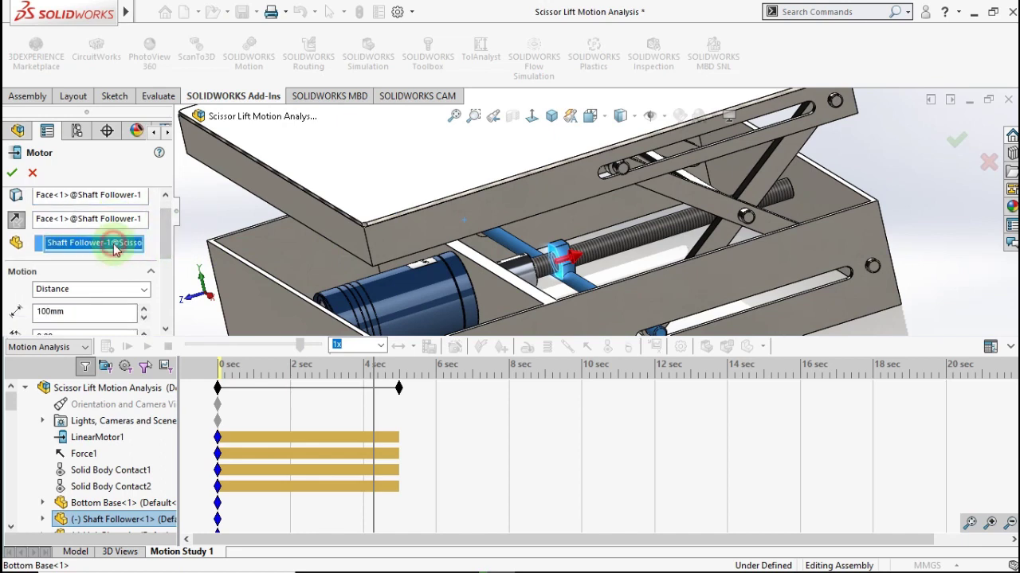
right_click(120, 249)
left_click(146, 271)
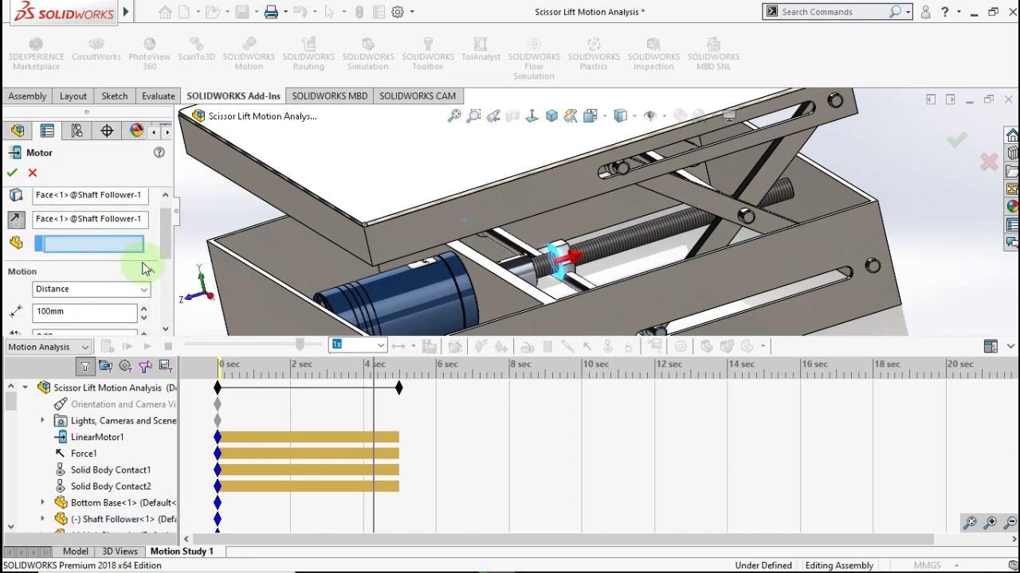
mouse_move(164, 244)
left_mouse_down()
mouse_move(167, 235)
mouse_move(167, 278)
mouse_move(168, 263)
left_mouse_up()
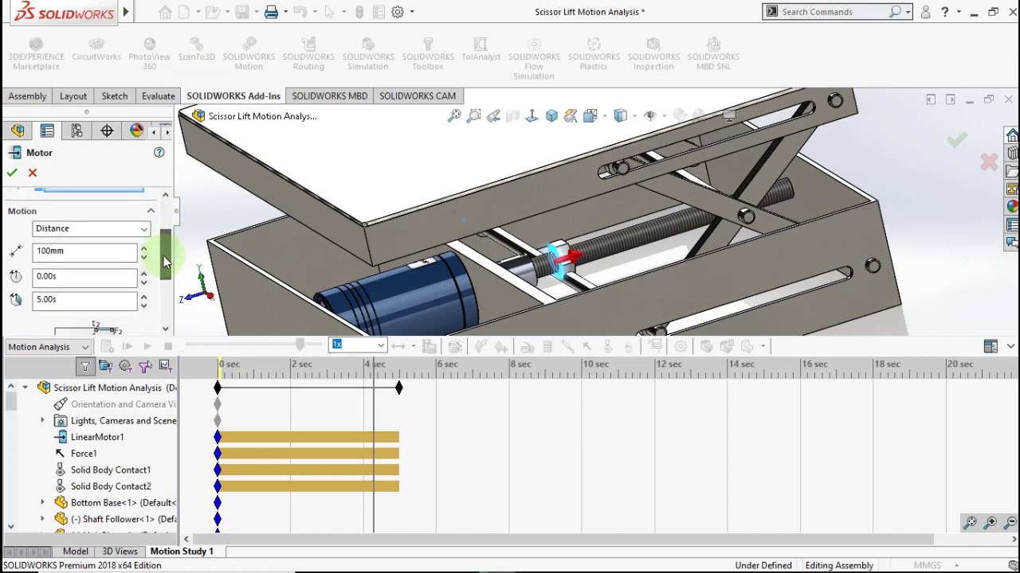
left_click(14, 172)
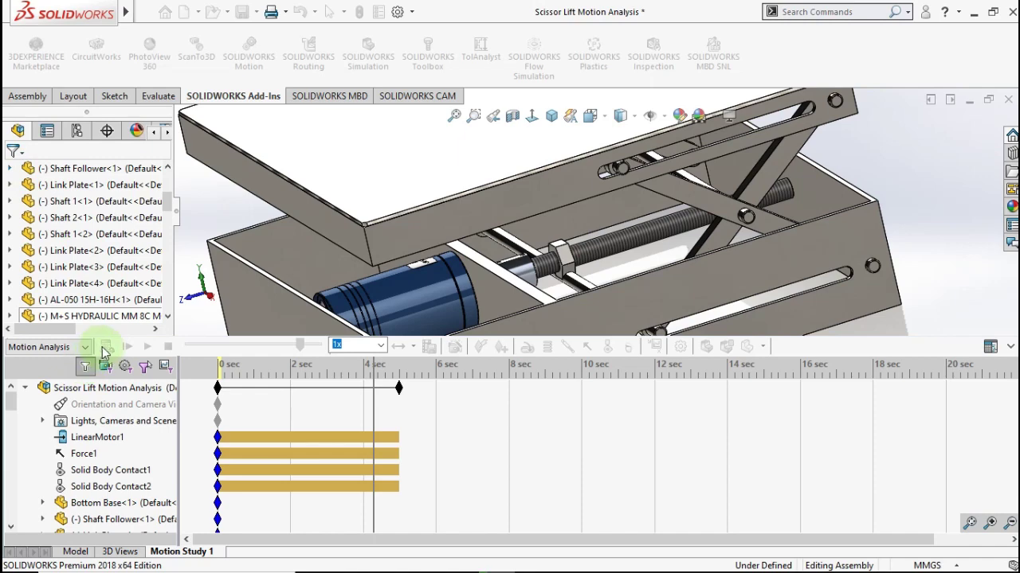
Recalculate the study with the revised LinearMotor1 and return to the isometric view
left_click(106, 348)
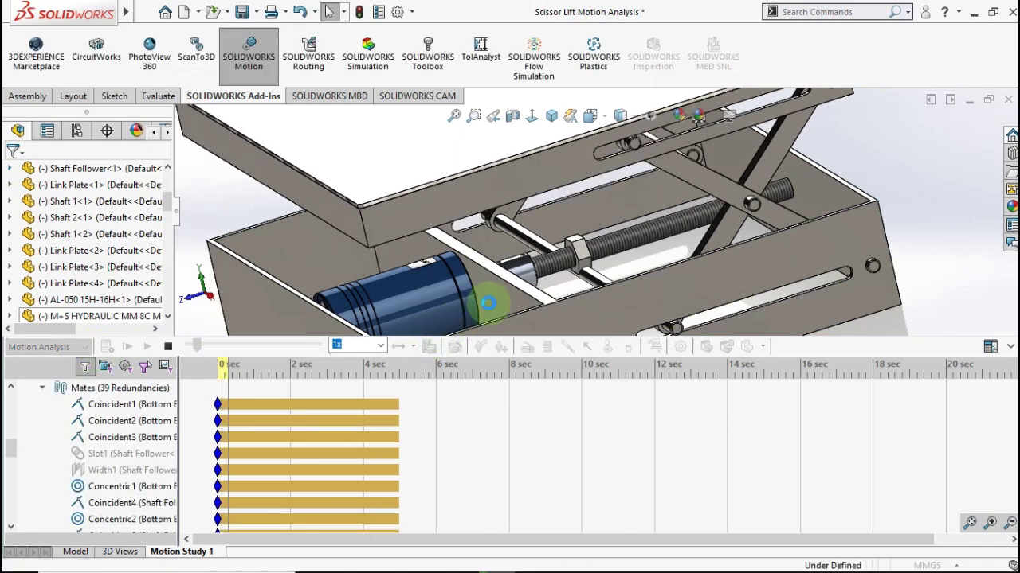
left_click(552, 116)
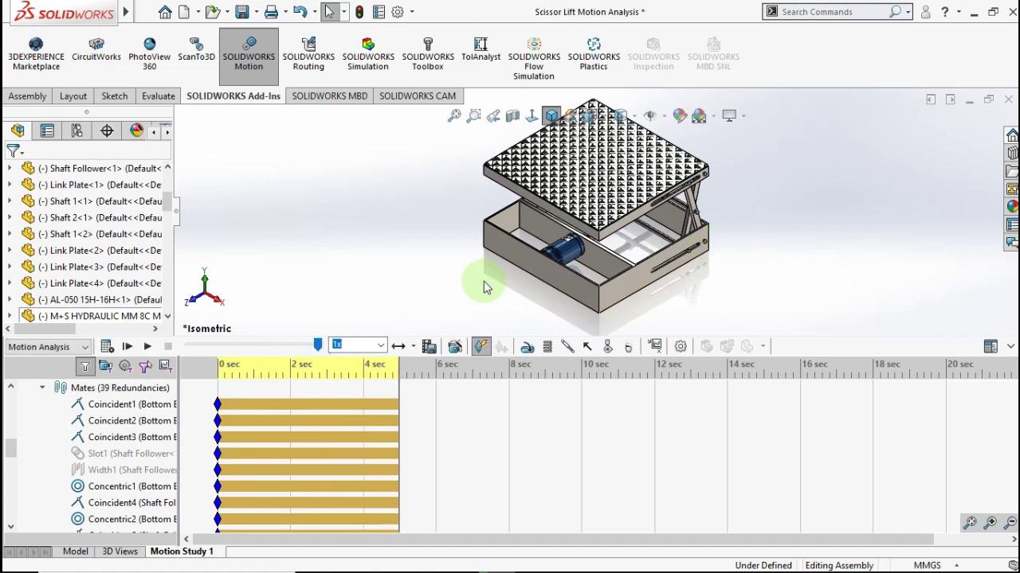
scroll(120, 442, "up", 3)
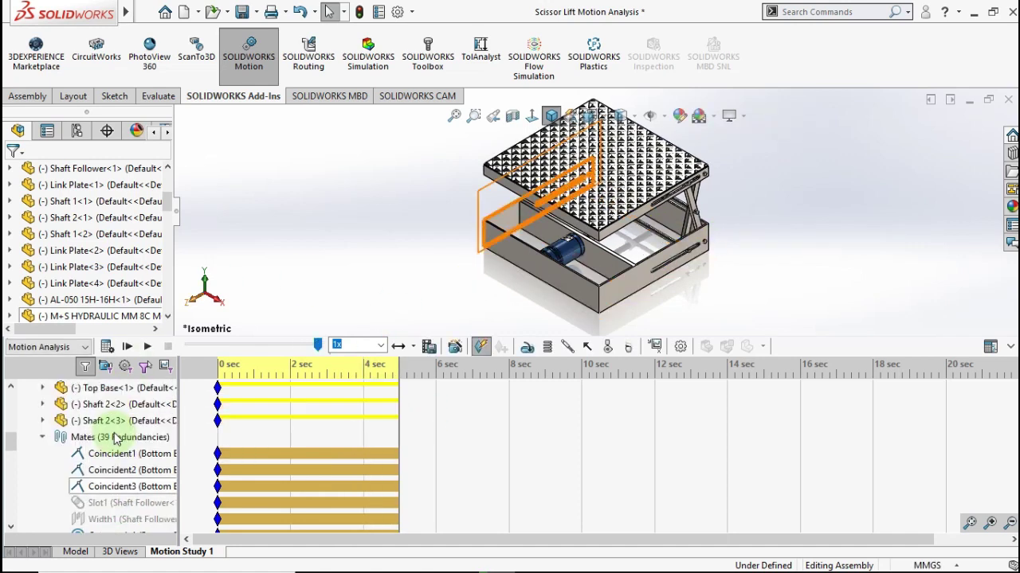
scroll(111, 498, "down", 6)
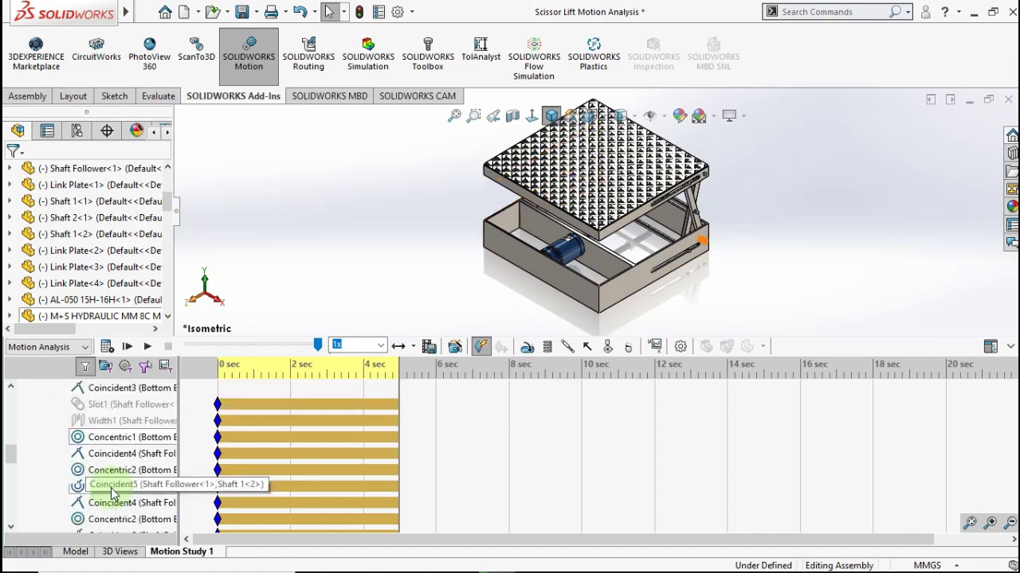
scroll(112, 494, "up", 8)
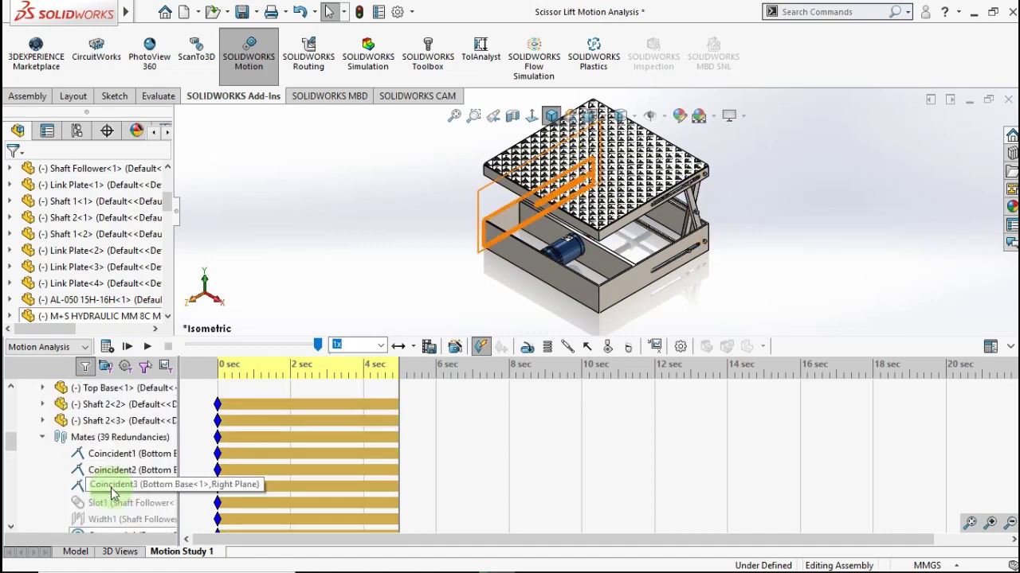
right_click(112, 490)
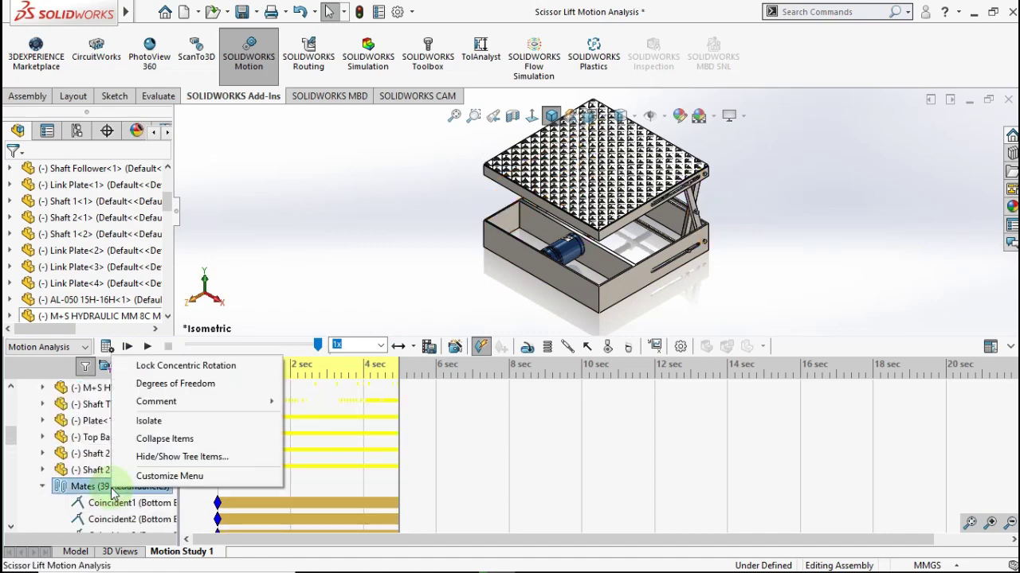
left_click(160, 385)
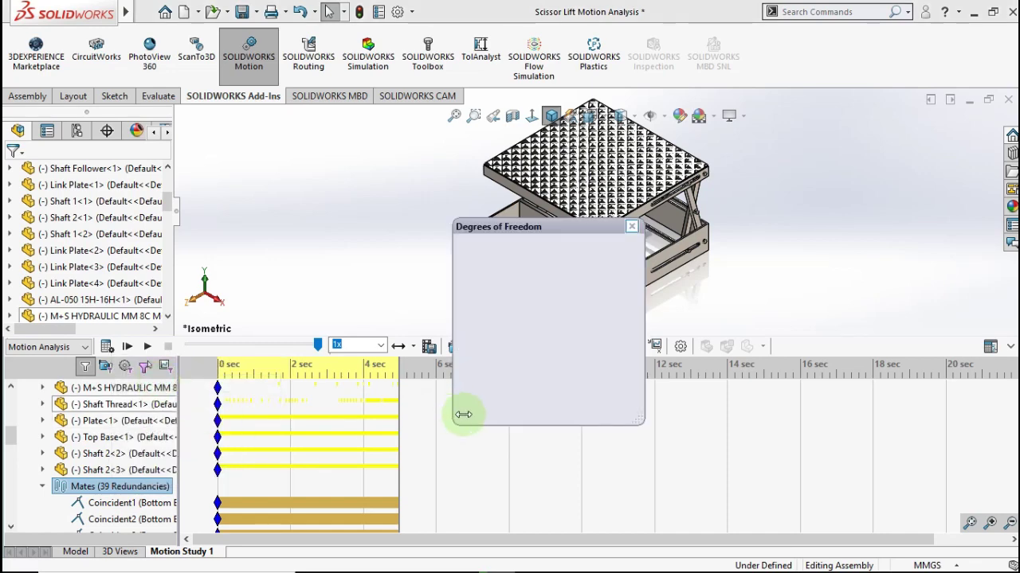
left_click_drag(645, 425, 677, 455)
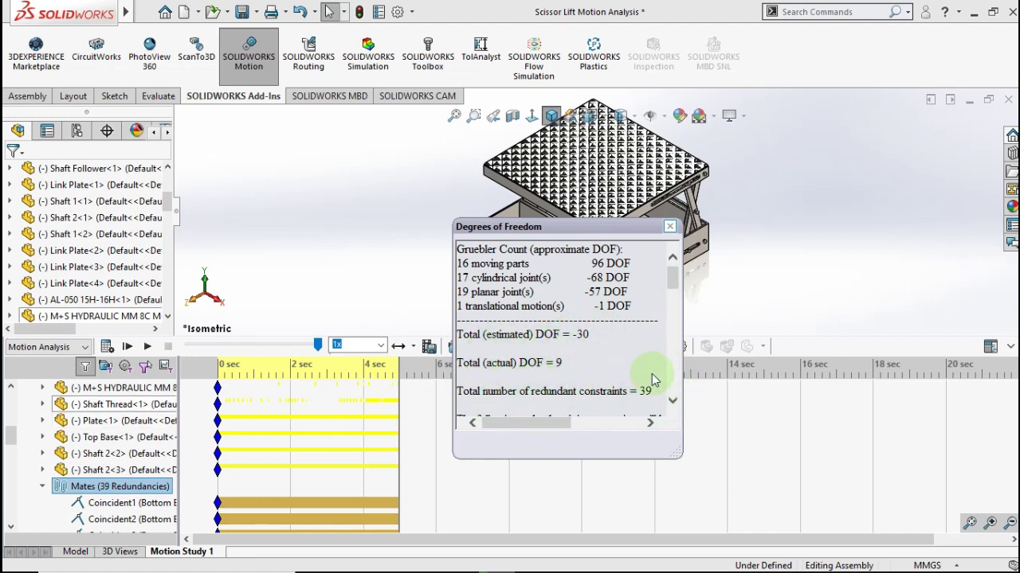
left_click(669, 228)
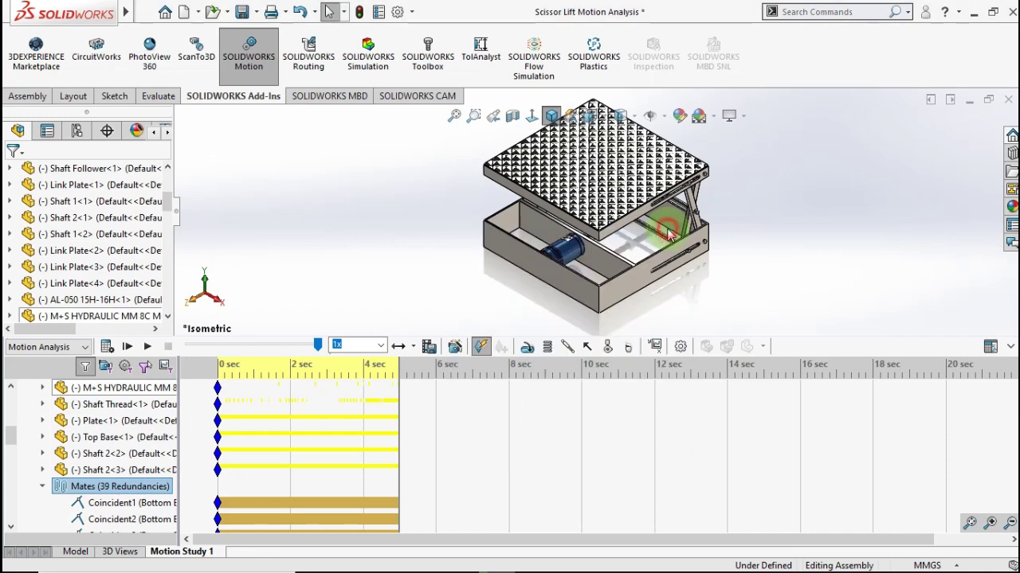
Define a Forces > Reaction Force > Magnitude plot for Reaction 1
scroll(135, 496, "down", 4)
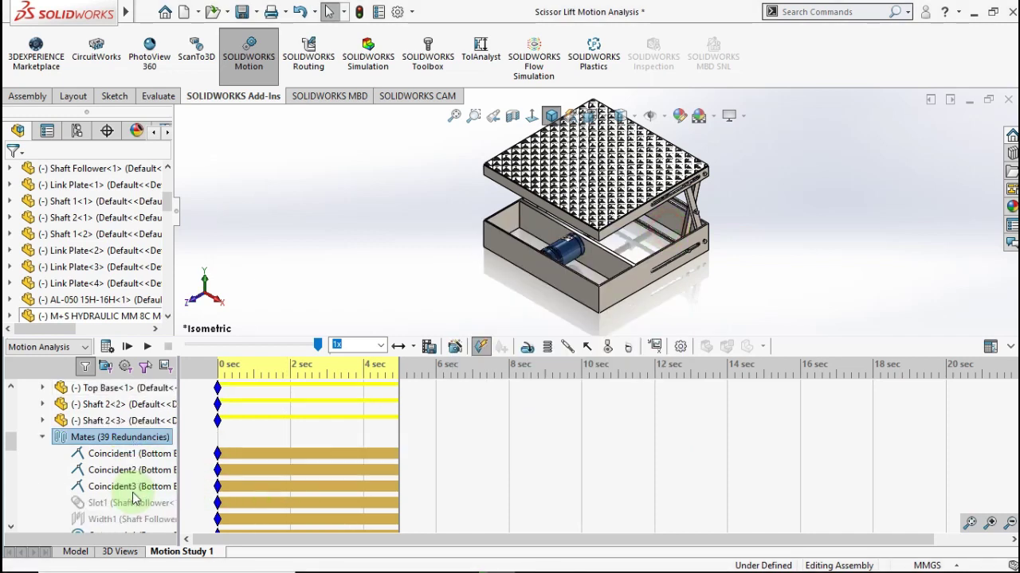
left_click(656, 347)
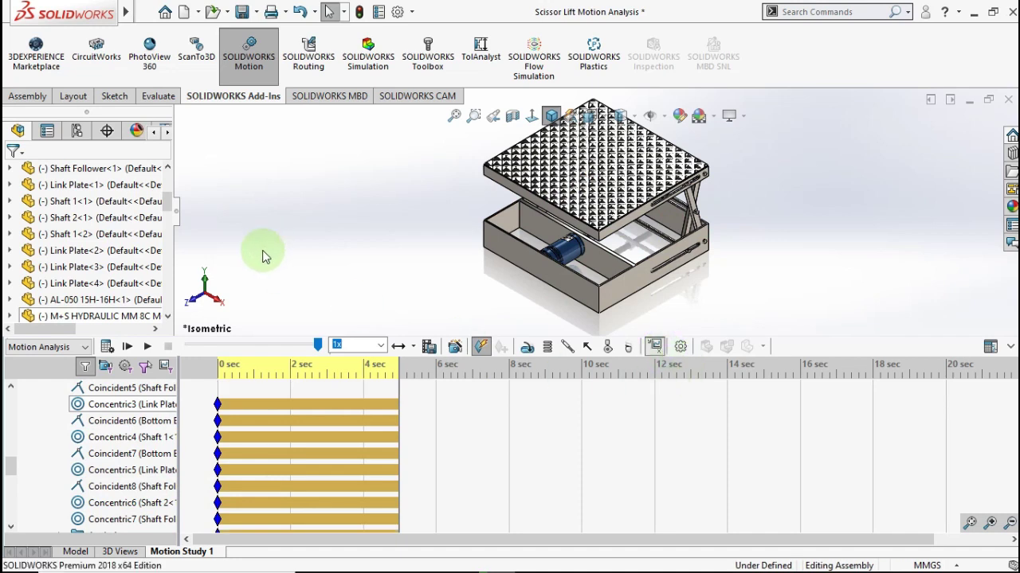
left_click(100, 217)
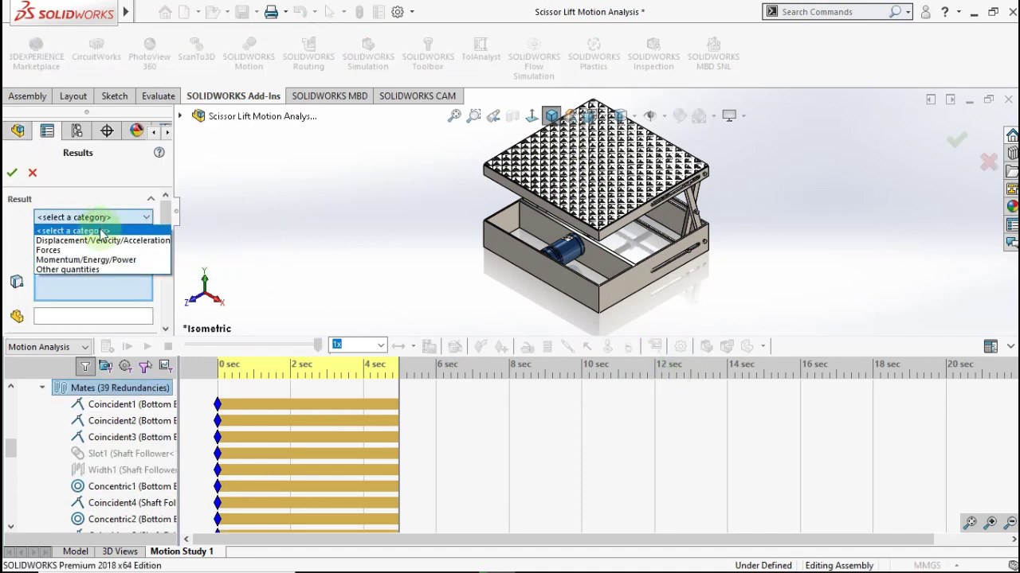
left_click(87, 250)
left_click(91, 238)
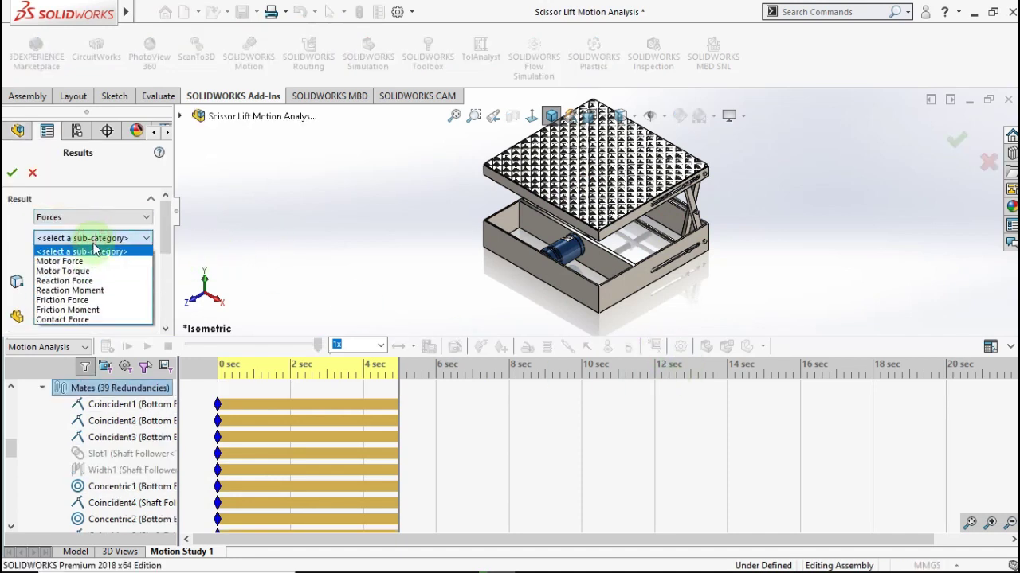
left_click(75, 281)
left_click(82, 259)
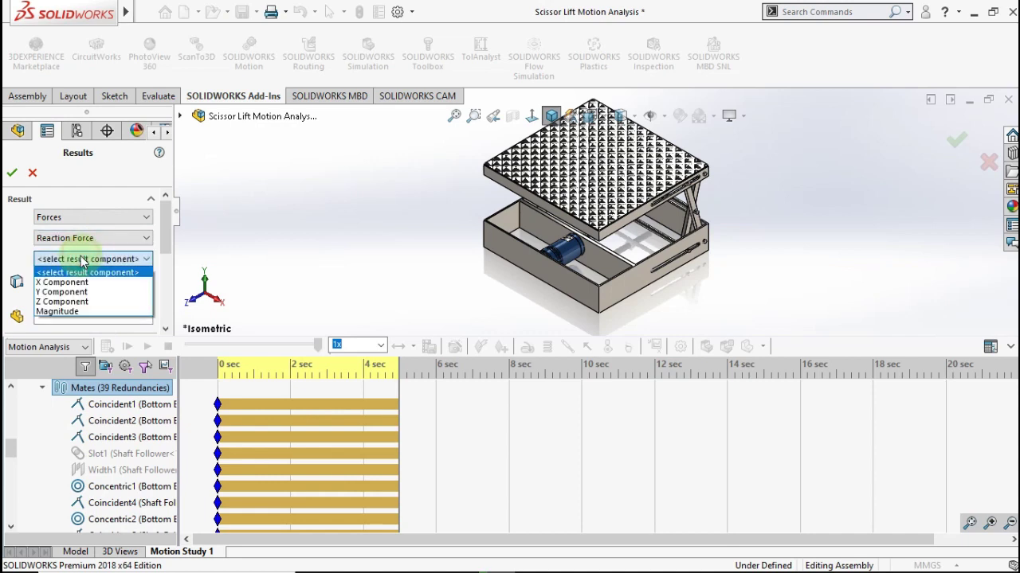
left_click(68, 311)
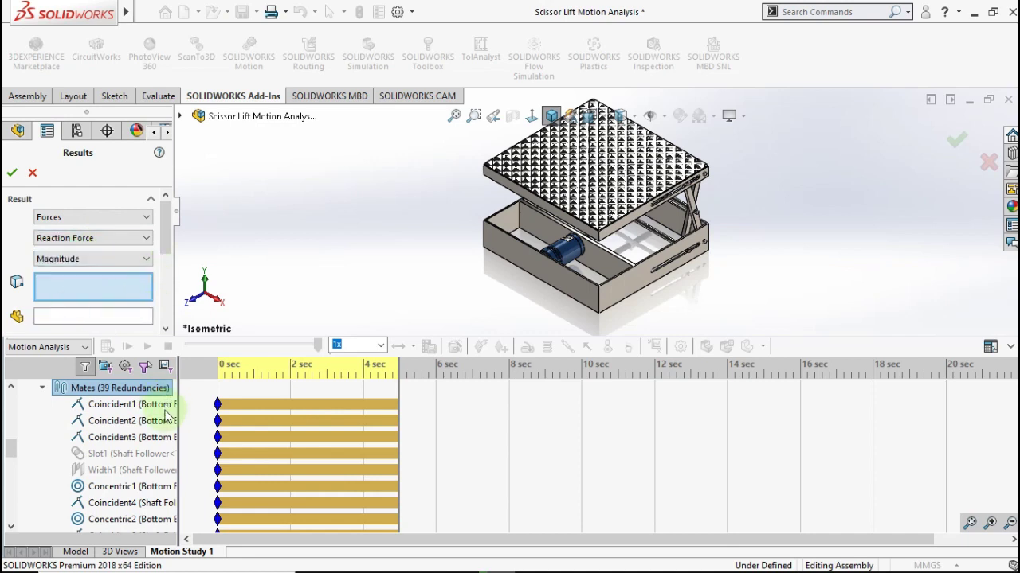
scroll(152, 434, "down", 5)
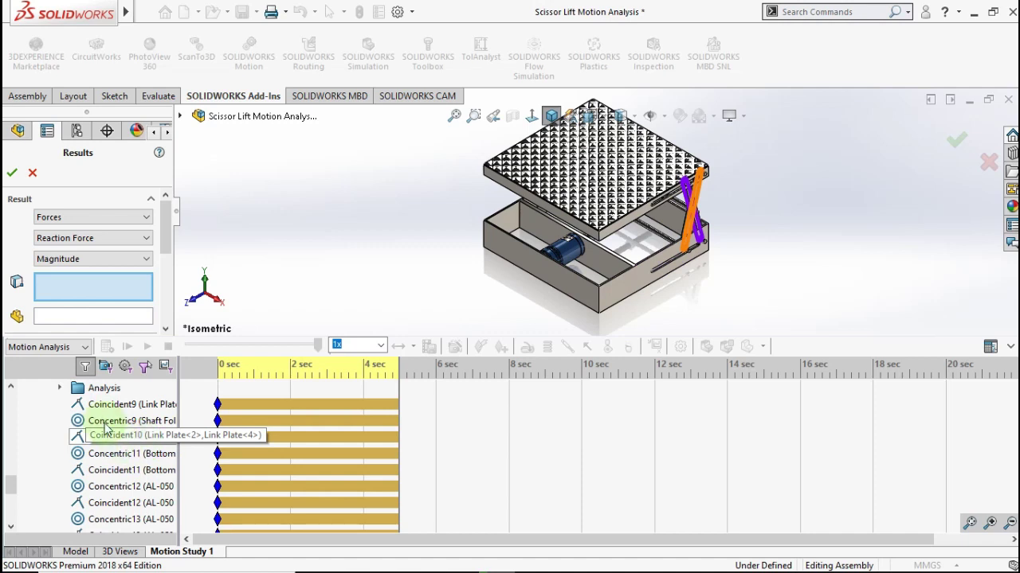
left_click(61, 388)
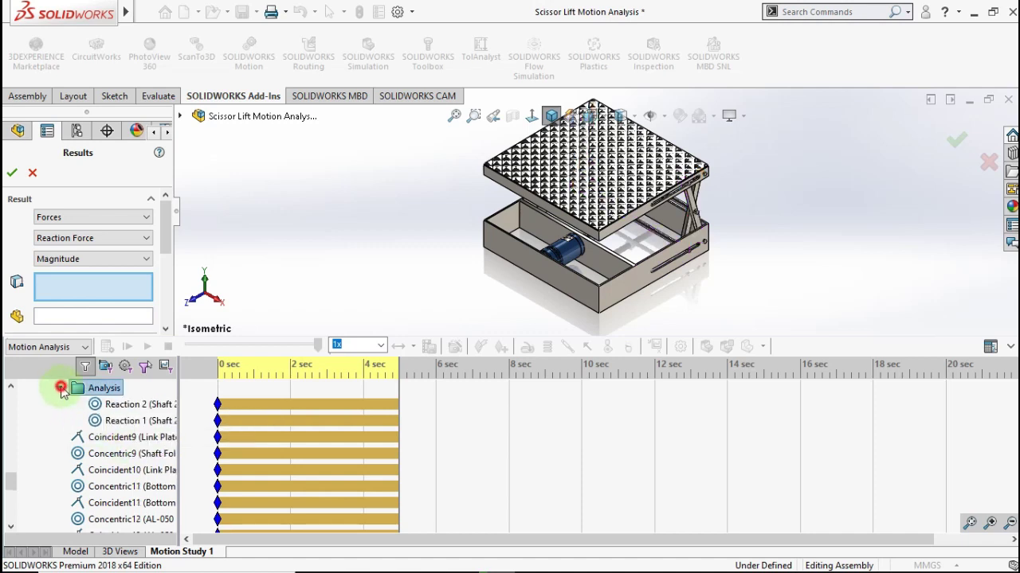
left_click(116, 420)
left_click(14, 174)
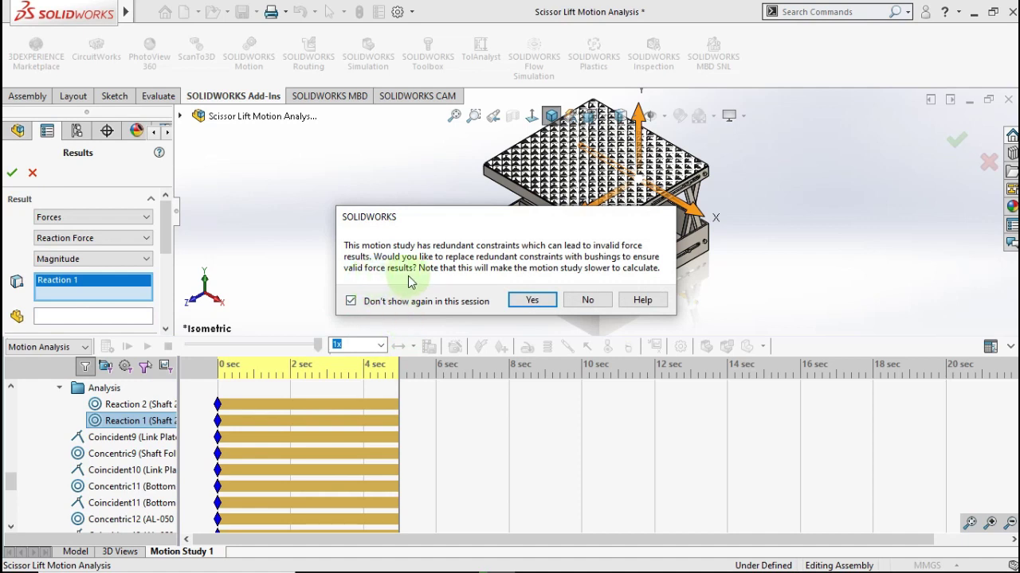
Accept replacing redundant constraints with bushings, then move and enlarge Plot1 below the model
left_click(532, 300)
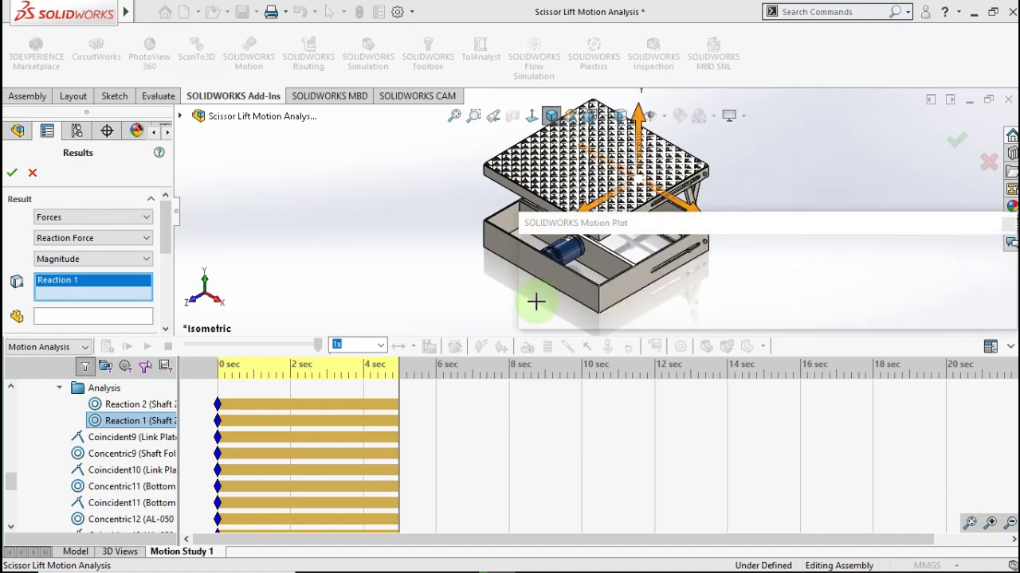
left_click_drag(604, 243, 286, 406)
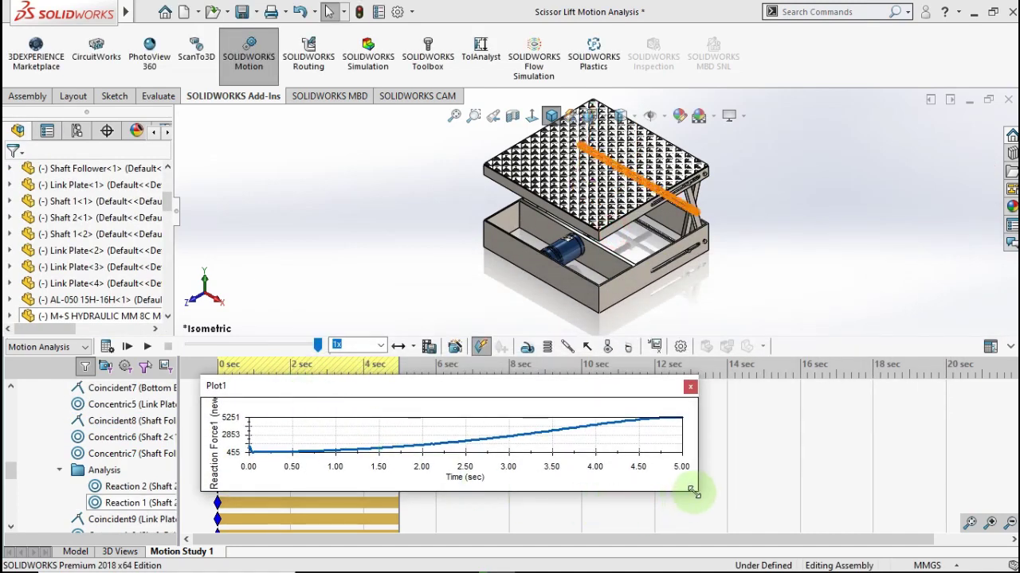
left_click_drag(691, 488, 582, 551)
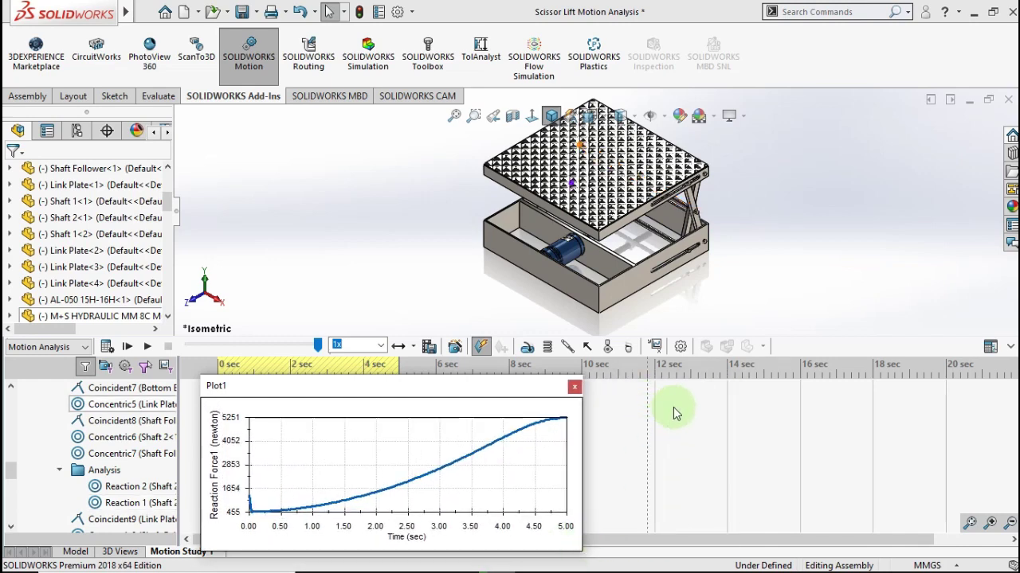
left_click(658, 378)
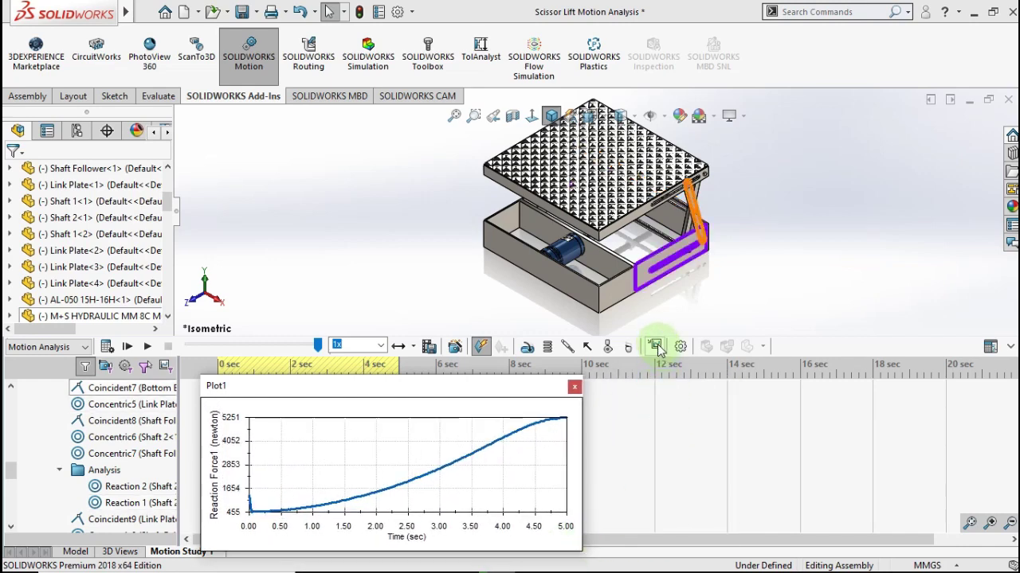
Plot Reaction Force magnitude for Reaction 2 as a new separate plot, Plot2
left_click(655, 347)
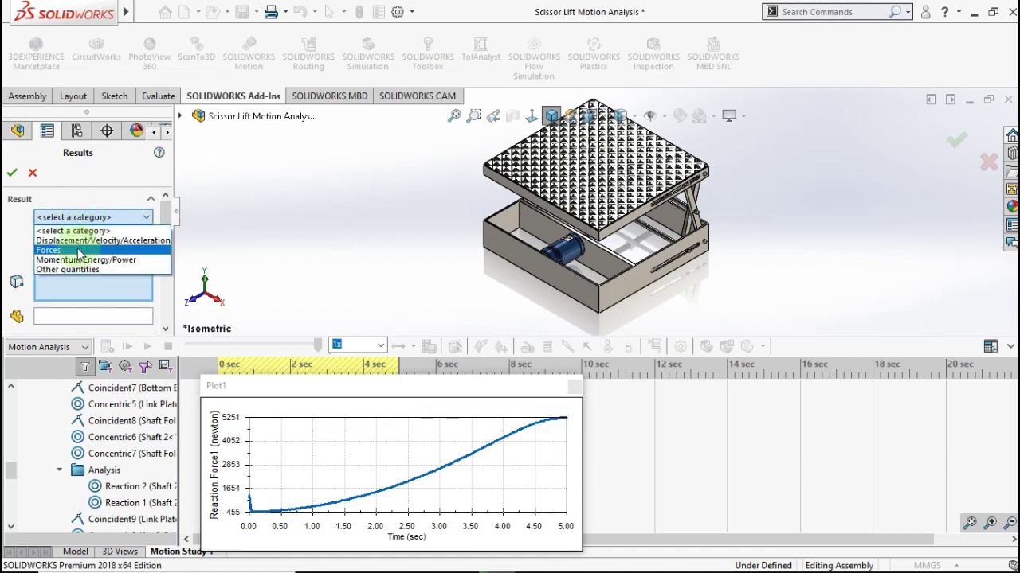
left_click(78, 247)
left_click(78, 244)
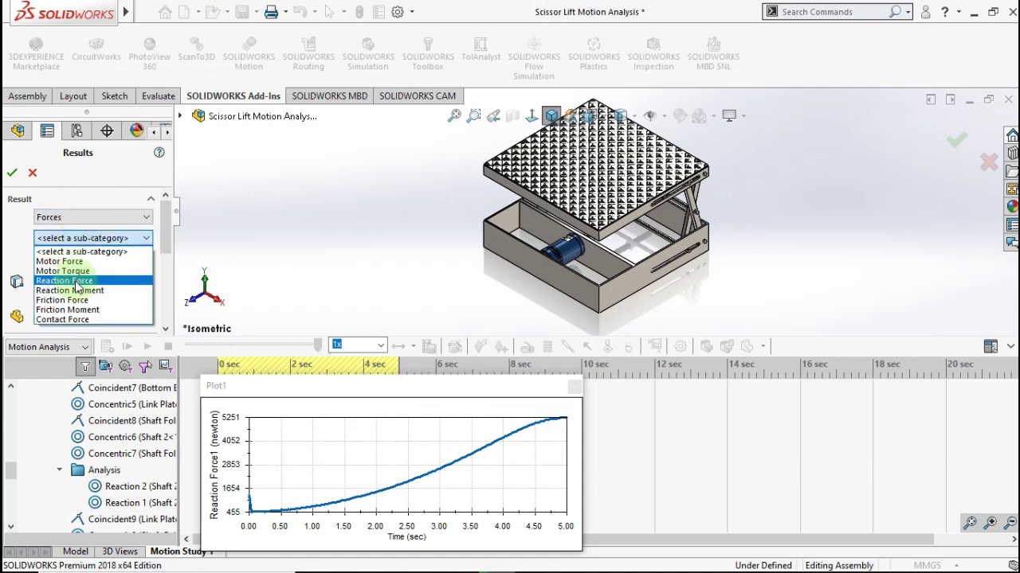
left_click(77, 286)
left_click(80, 265)
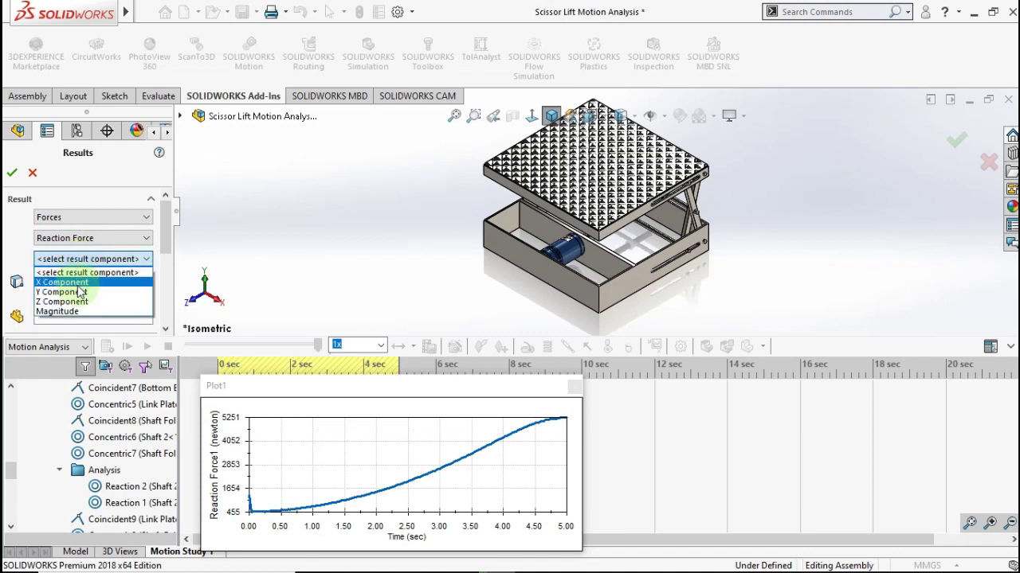
left_click(77, 313)
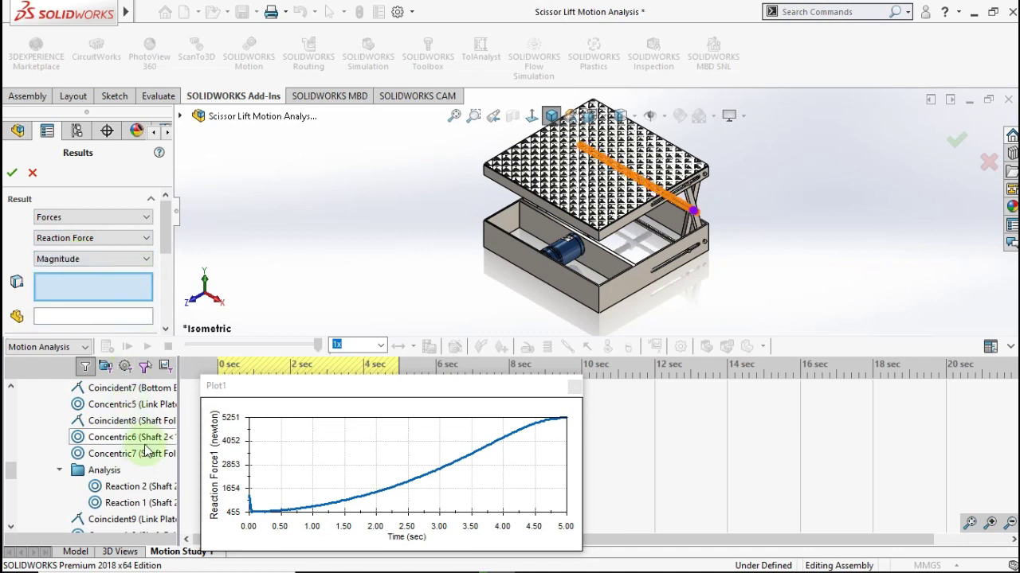
left_click(132, 486)
left_click_drag(167, 254, 160, 294)
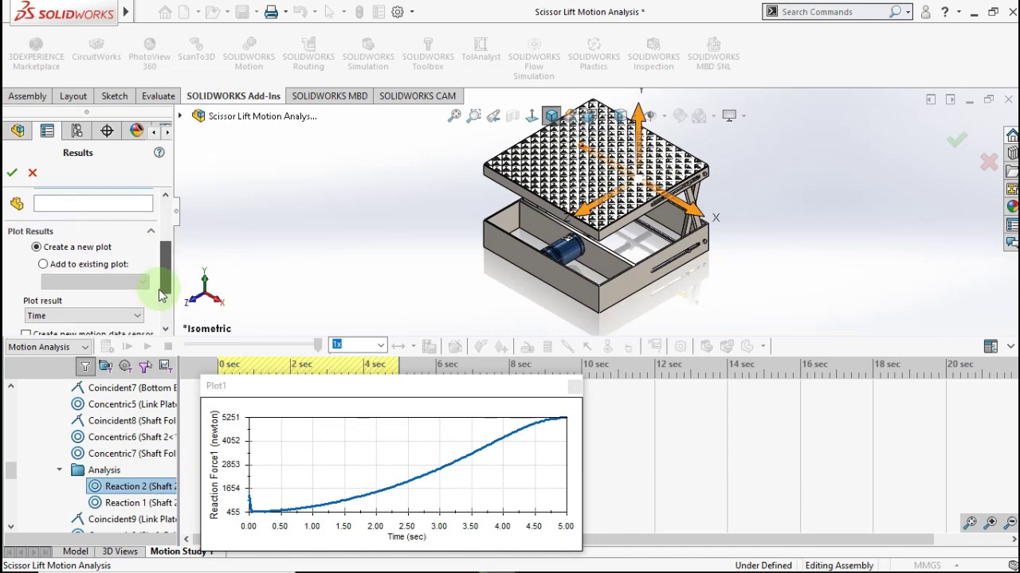
left_click(103, 266)
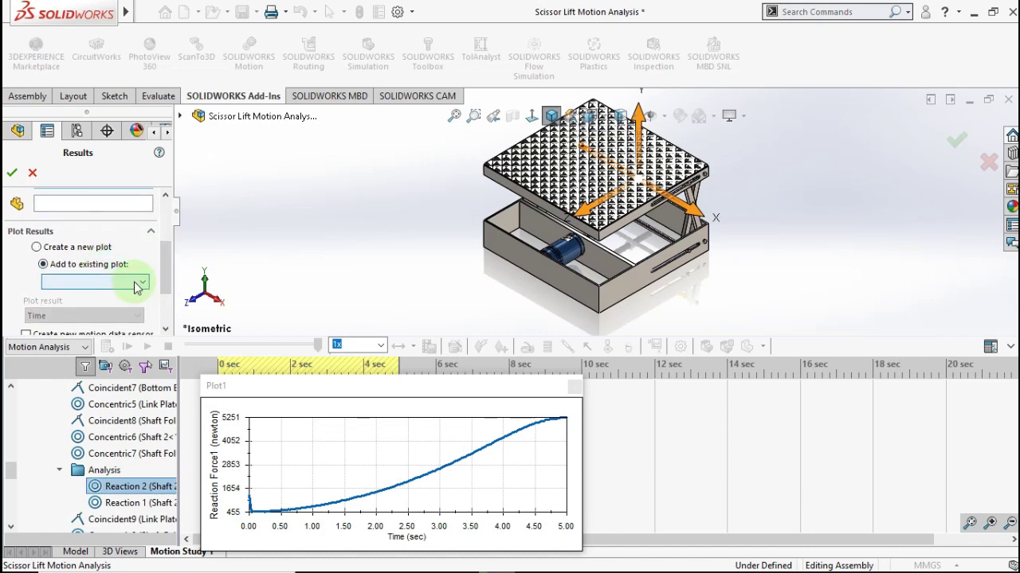
left_click(94, 249)
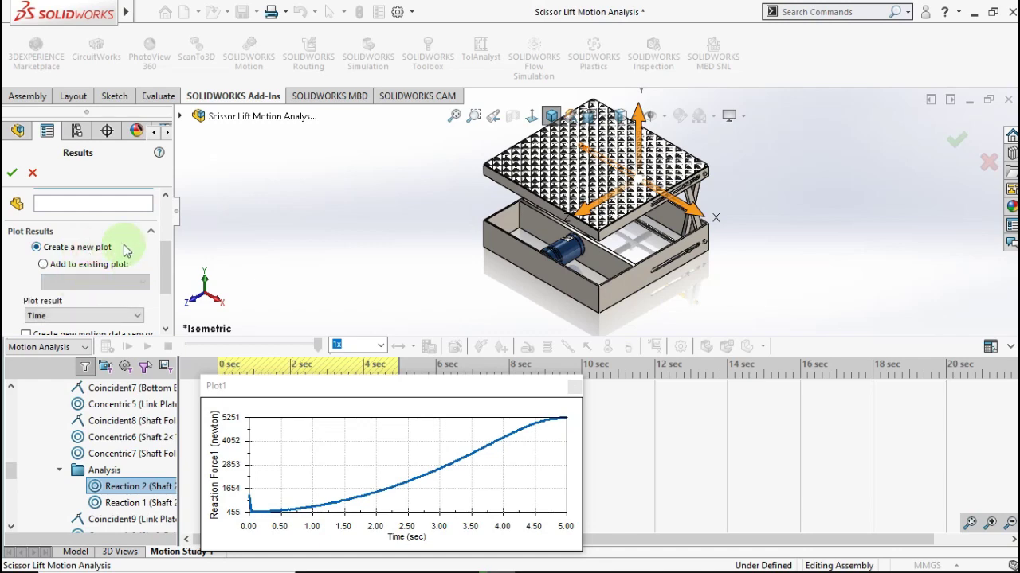
left_click(13, 173)
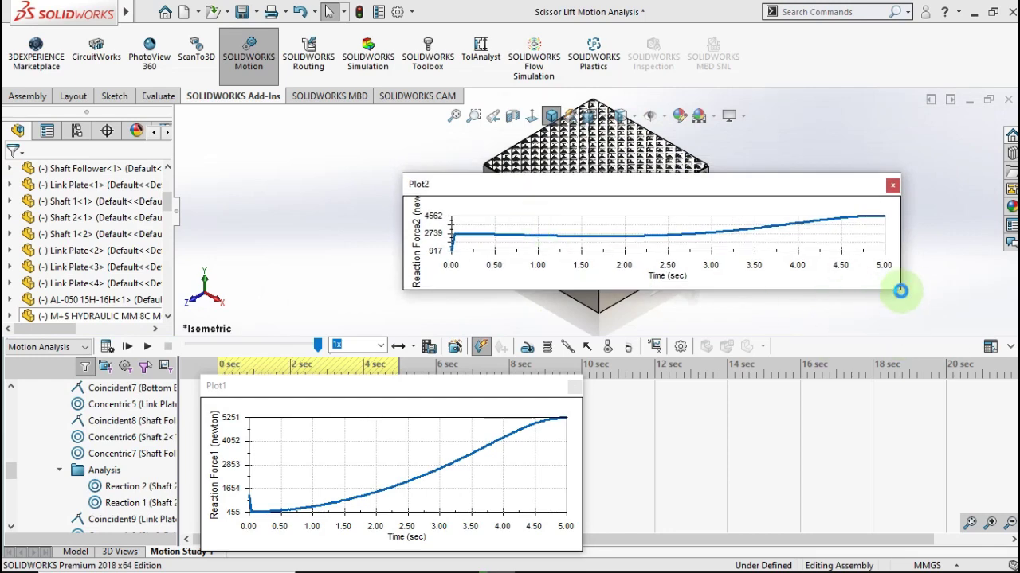
Resize Plot2 and place it lower right beside Plot1, then play and stop the study
left_click_drag(900, 291, 889, 407)
left_click(668, 194)
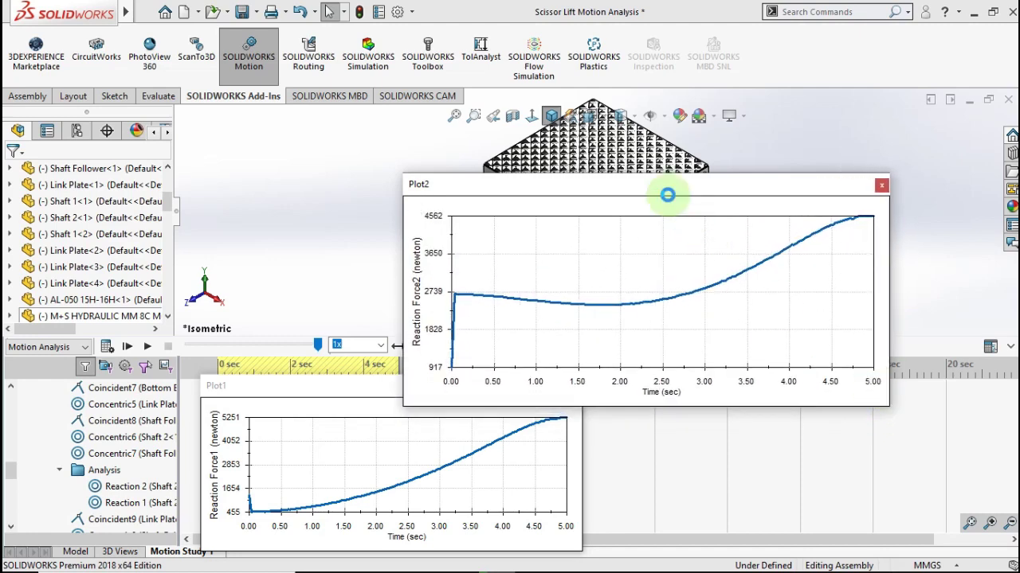
left_click_drag(670, 199, 688, 192)
left_click_drag(911, 400, 790, 374)
left_click_drag(659, 184, 819, 365)
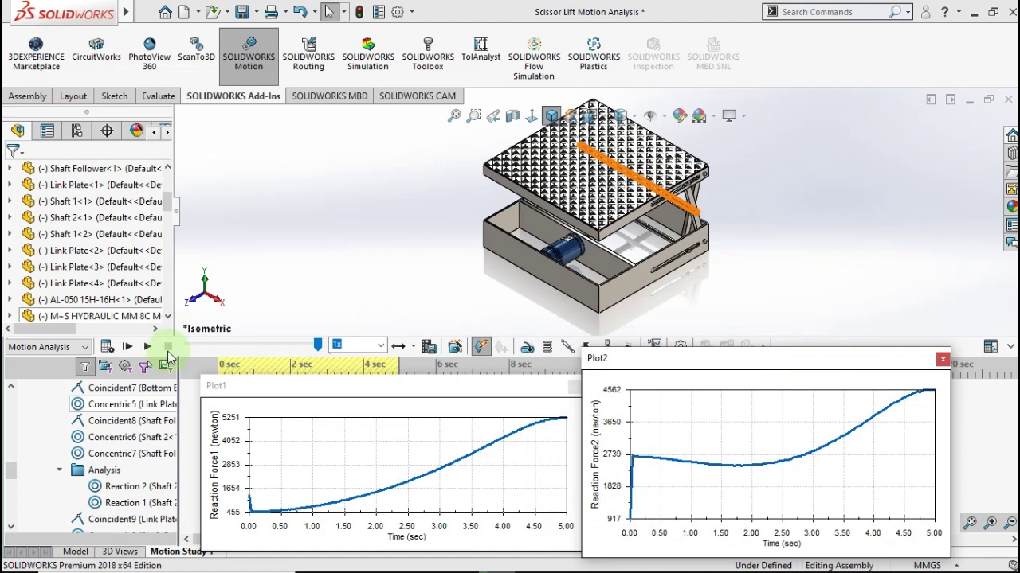
left_click(148, 347)
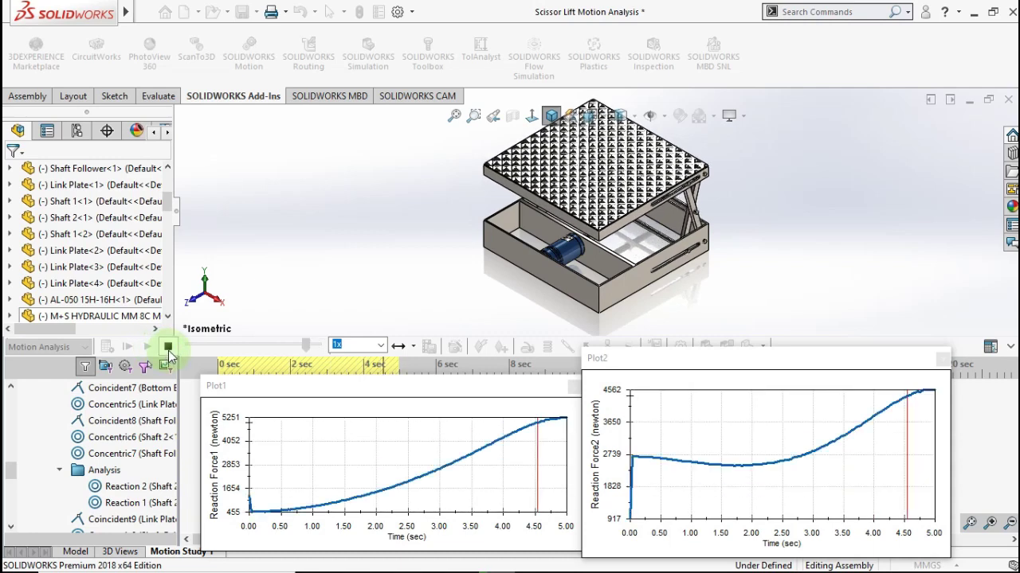
left_click(168, 348)
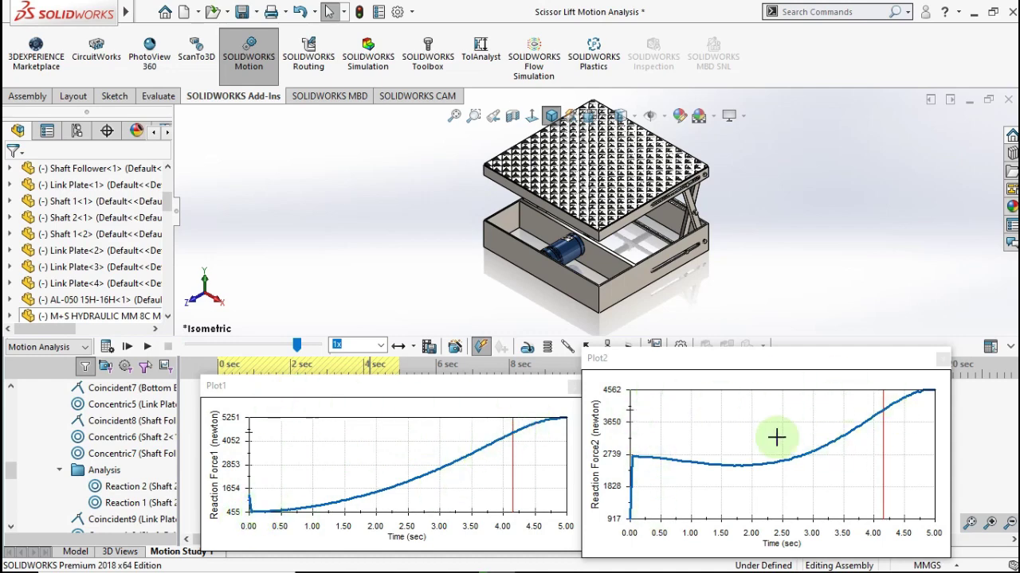
Edit Plot2 so its Reaction 2 curve is added to the existing Plot1
right_click(112, 500)
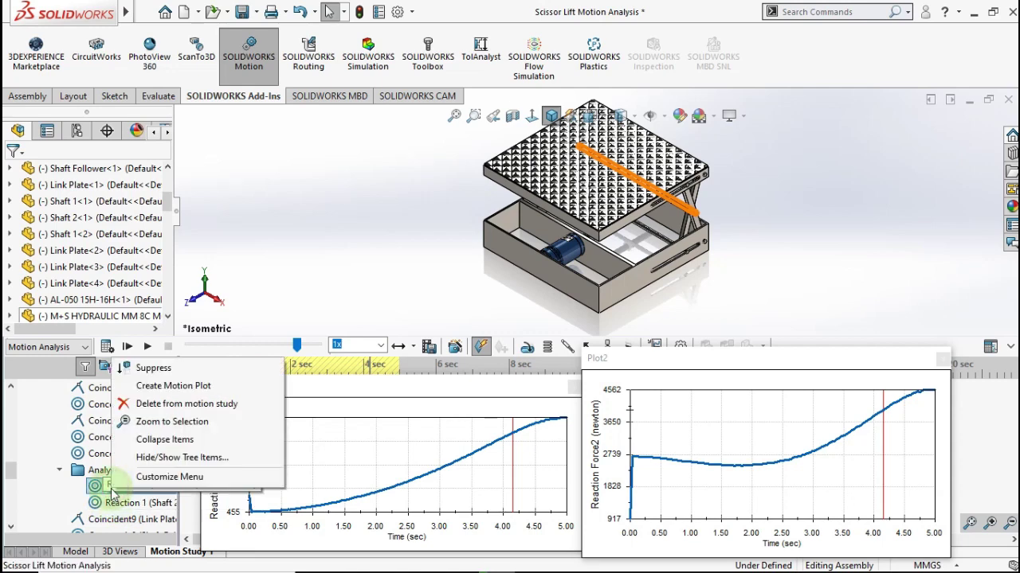
left_click(59, 470)
scroll(92, 462, "down", 5)
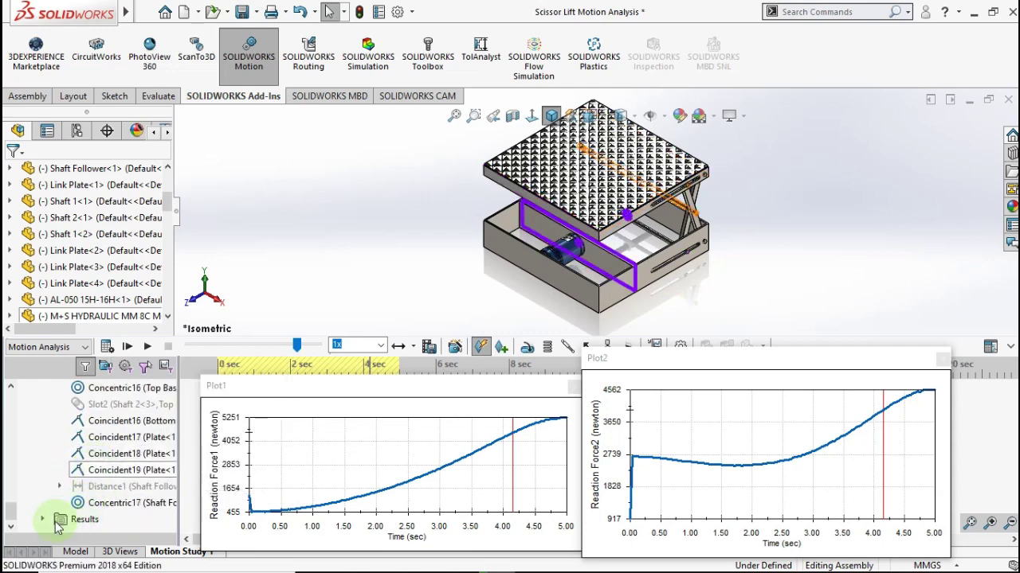
left_click(48, 519)
right_click(106, 519)
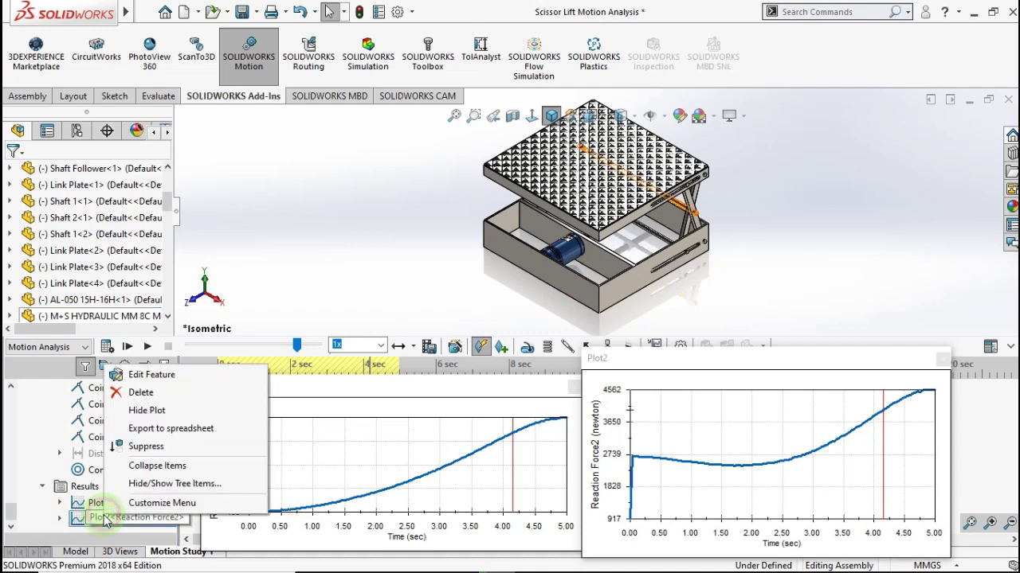
left_click(153, 376)
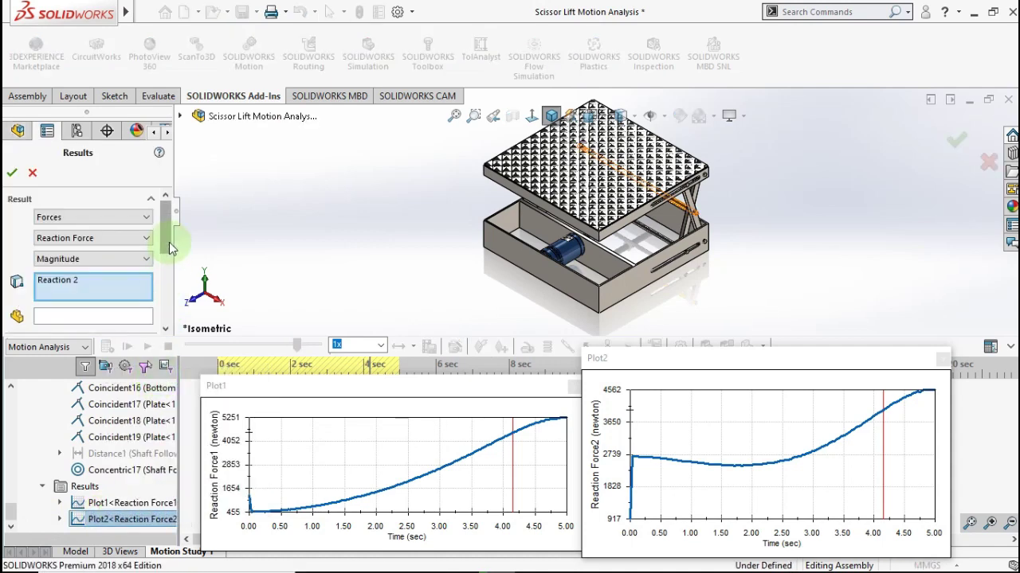
left_click_drag(170, 248, 159, 295)
left_click(44, 243)
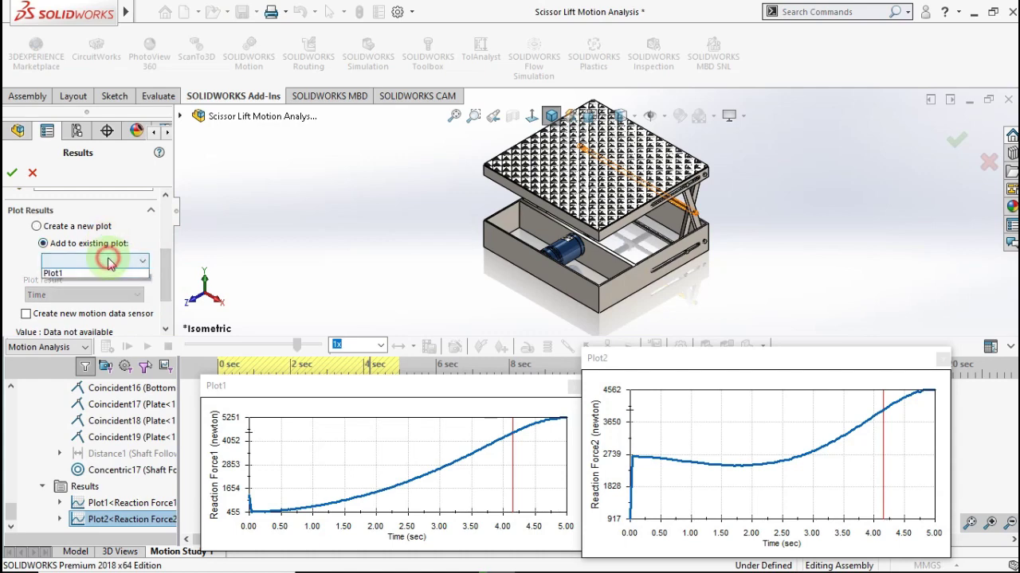
left_click(17, 178)
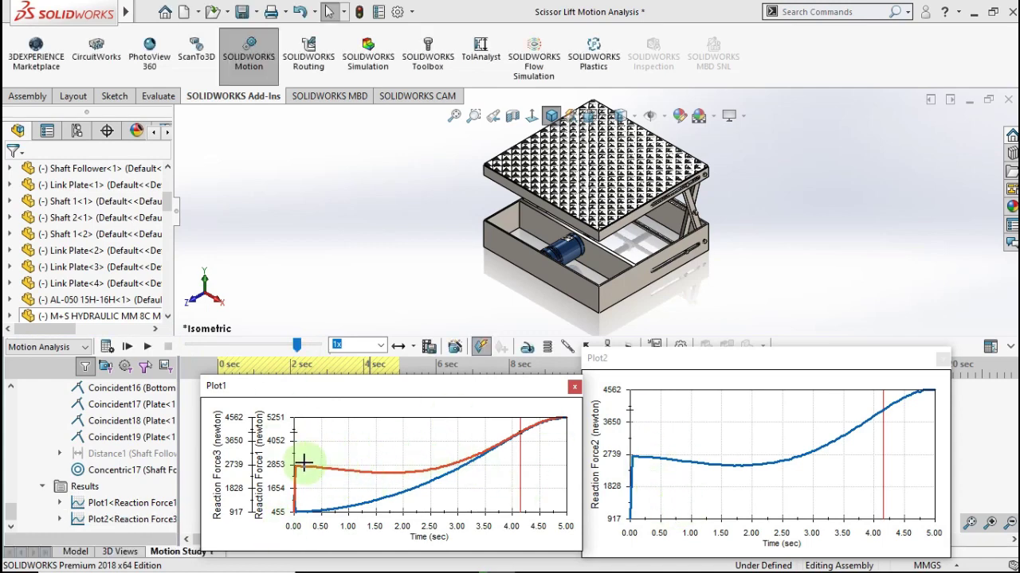
Switch playback mode to Normal and replay the motion study from the start
left_click(413, 347)
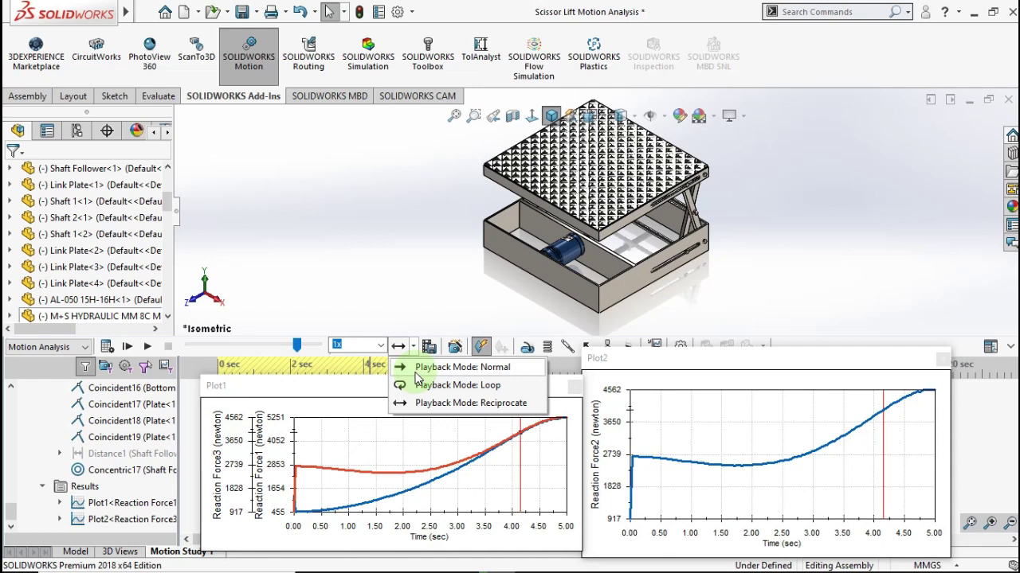
left_click(446, 368)
left_click(148, 347)
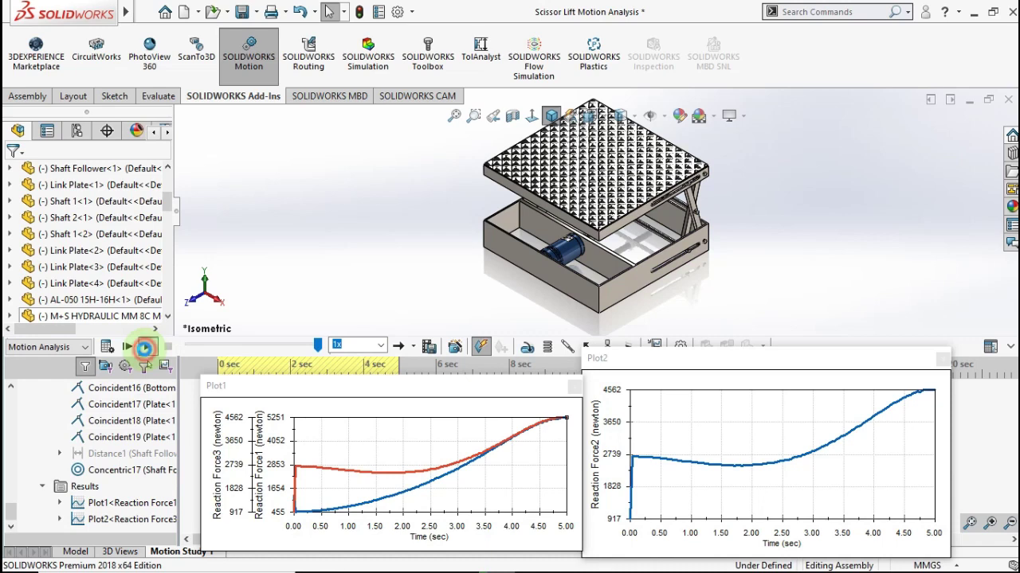
left_click(144, 347)
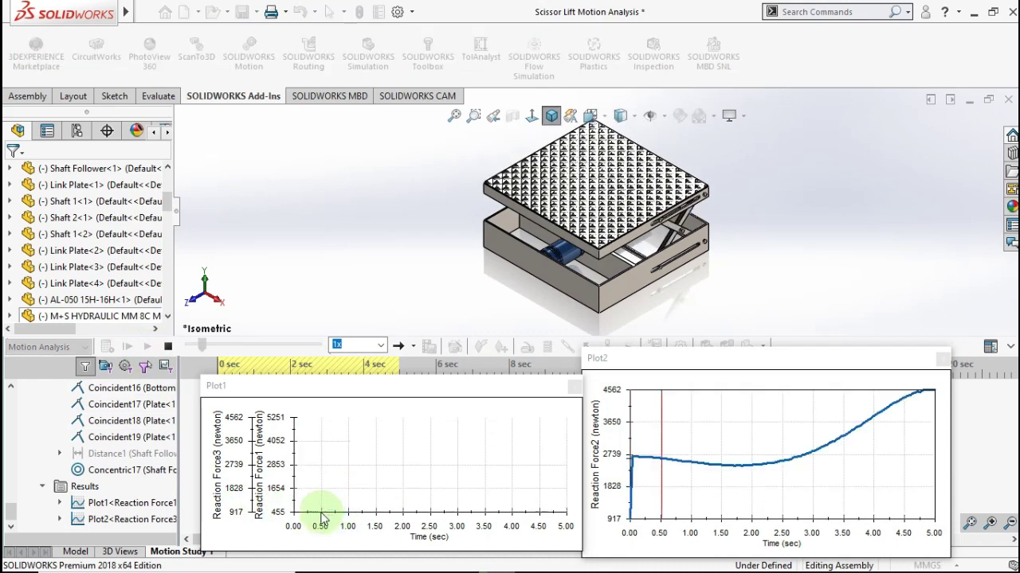